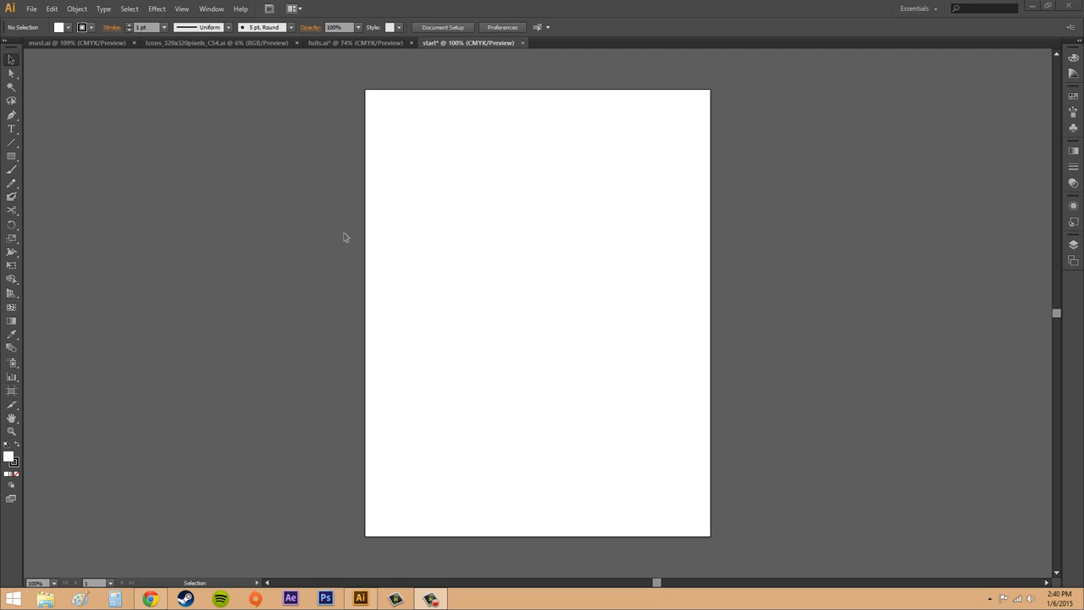
Draw a rectangle about 248 × 220 pt overlapping the artboard's right edge and delete it.
{"action": "left_click", "coordinate": [11, 157]}
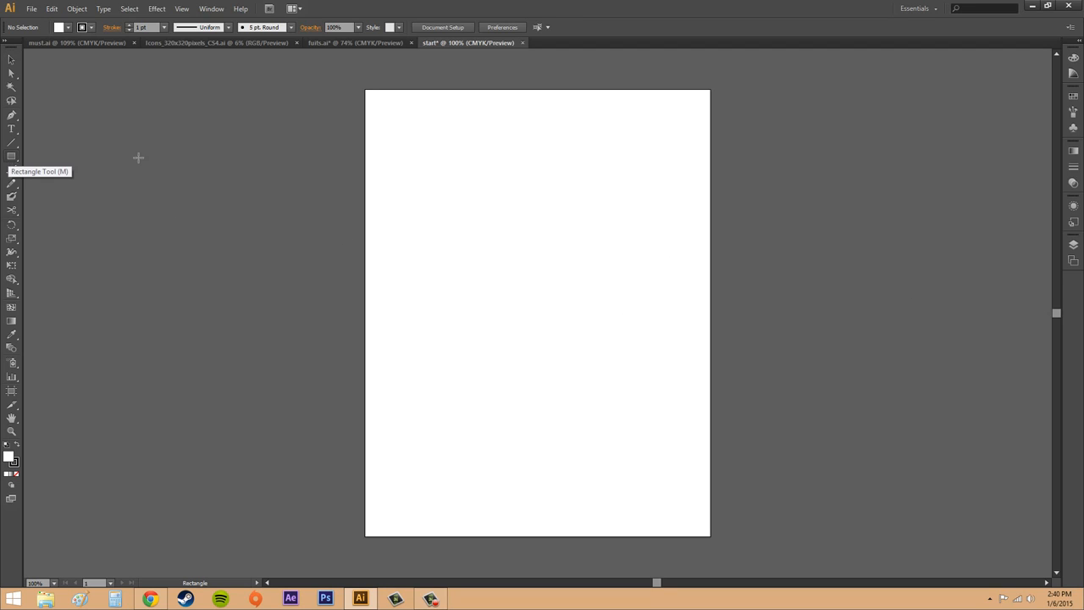
{"action": "left_click_drag", "start_coordinate": [664, 214], "coordinate": [804, 338]}
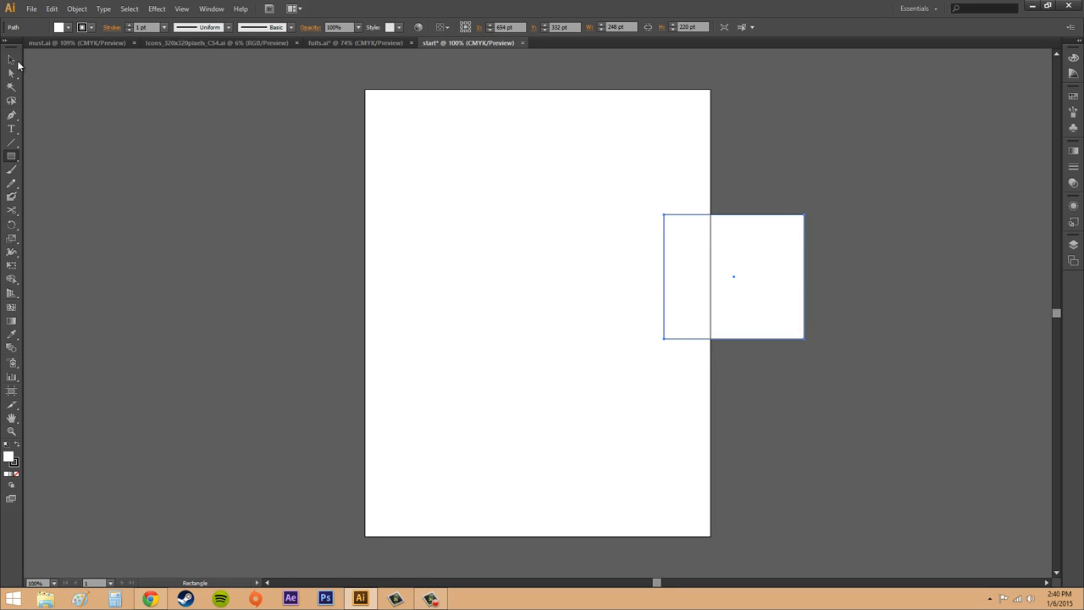
{"action": "left_click", "coordinate": [11, 59]}
{"action": "key", "text": "Delete"}
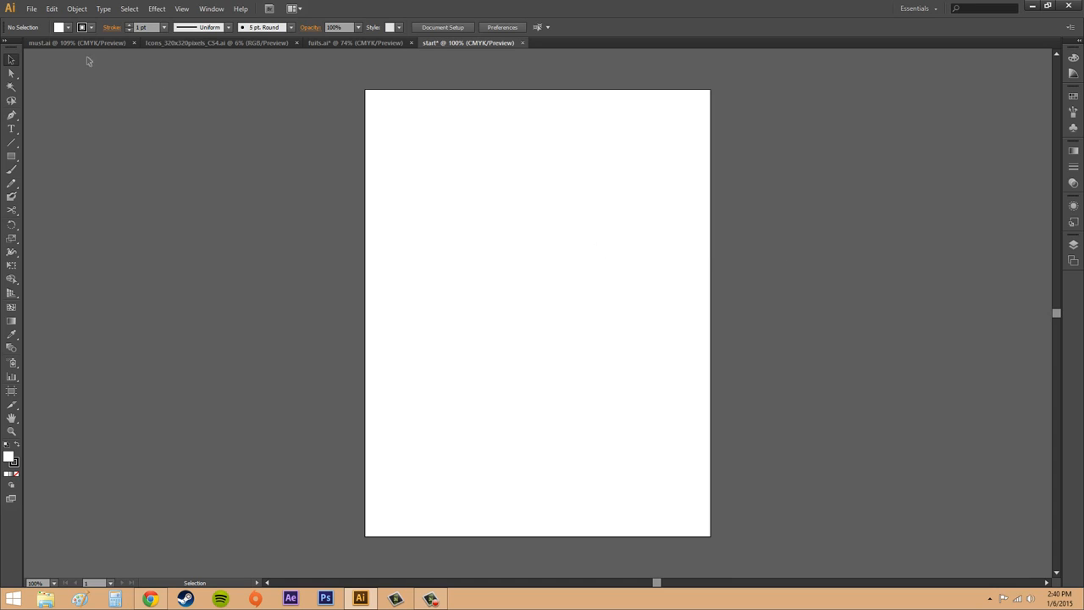
Set the default fill colour to CMYK Blue with nothing selected.
{"action": "left_click", "coordinate": [68, 27]}
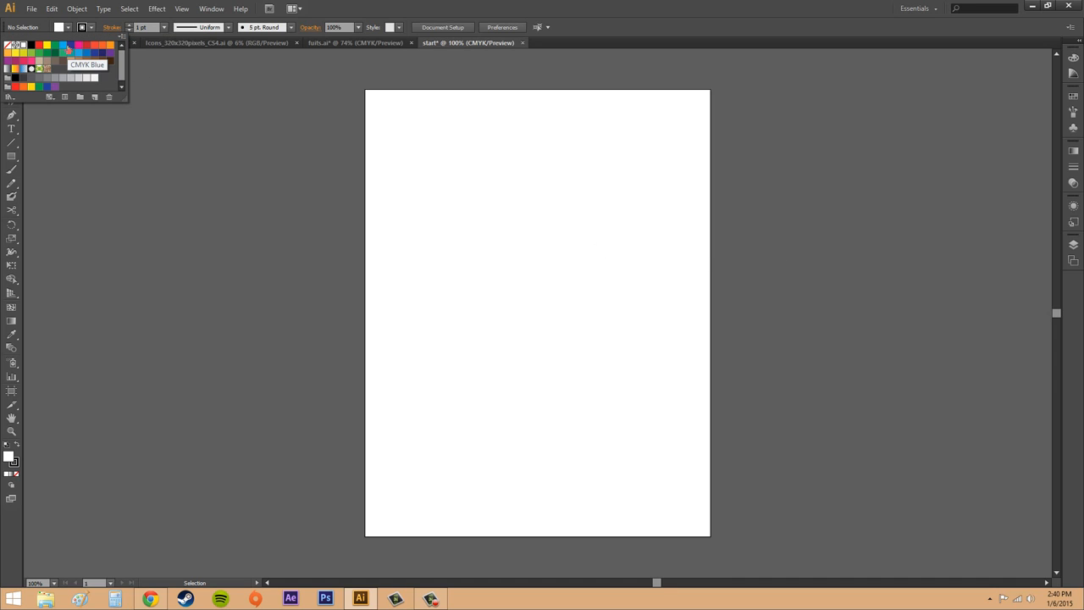
{"action": "left_click", "coordinate": [71, 45]}
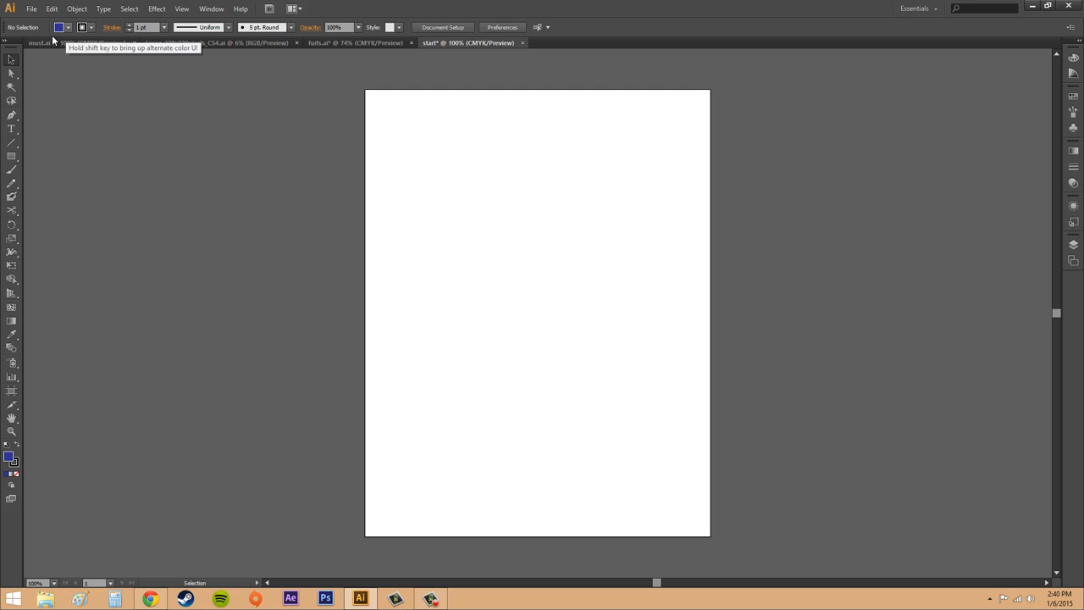
Draw a blue rectangle about 162 × 194 pt across the artboard's right edge and delete it.
{"action": "left_click", "coordinate": [11, 156]}
{"action": "left_click_drag", "start_coordinate": [673, 219], "coordinate": [765, 327]}
{"action": "left_click", "coordinate": [859, 318]}
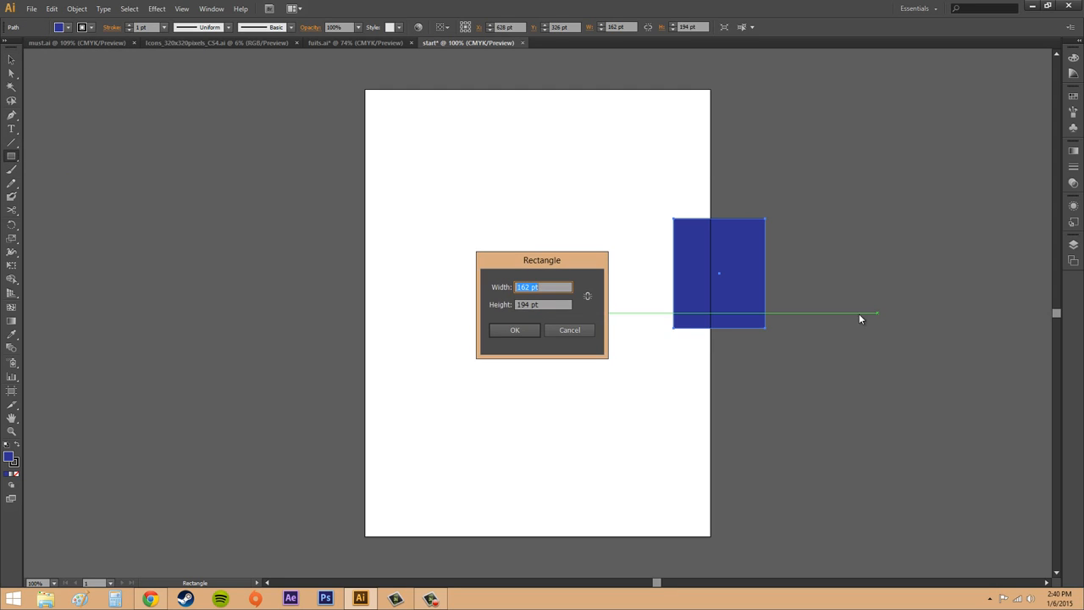
{"action": "left_click", "coordinate": [553, 330]}
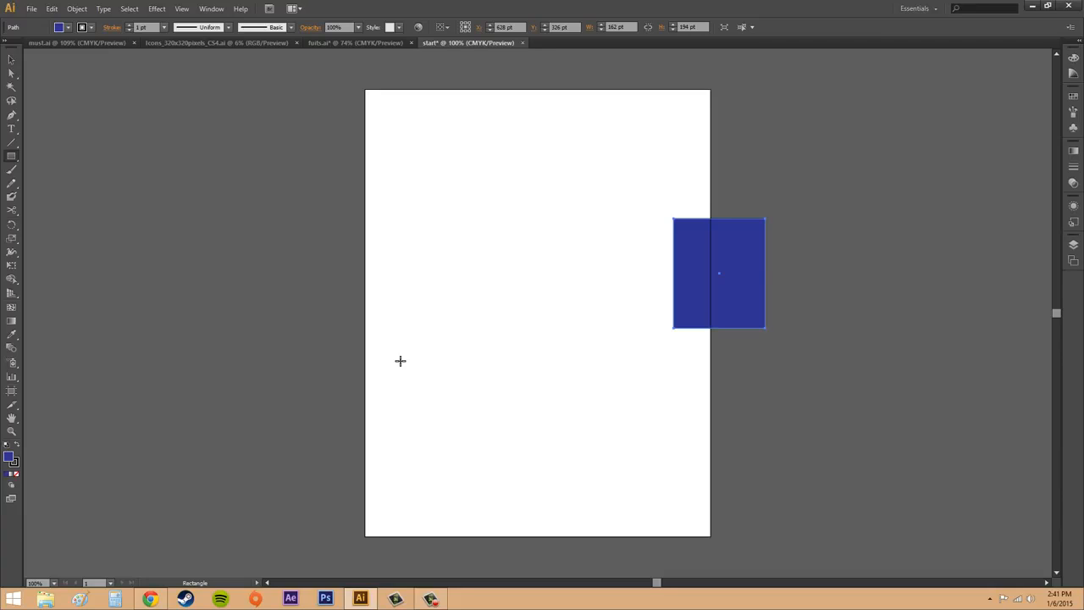
{"action": "left_click", "coordinate": [11, 59]}
{"action": "key", "text": "Delete"}
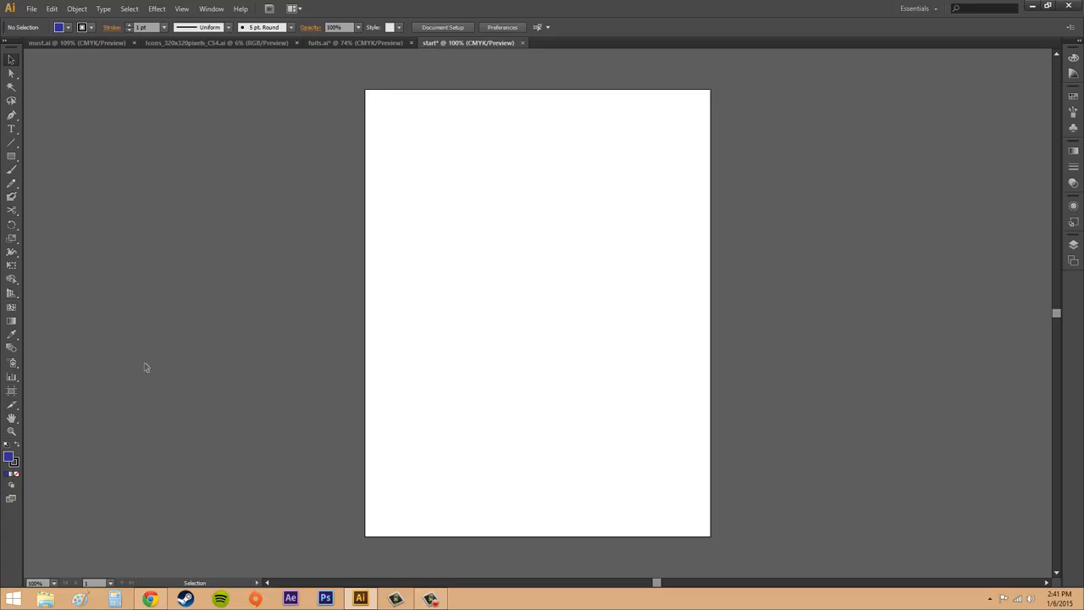
Draw a new artboard about 325 × 408 pt in the empty area left of Artboard 1 and delete it.
{"action": "left_click", "coordinate": [10, 392]}
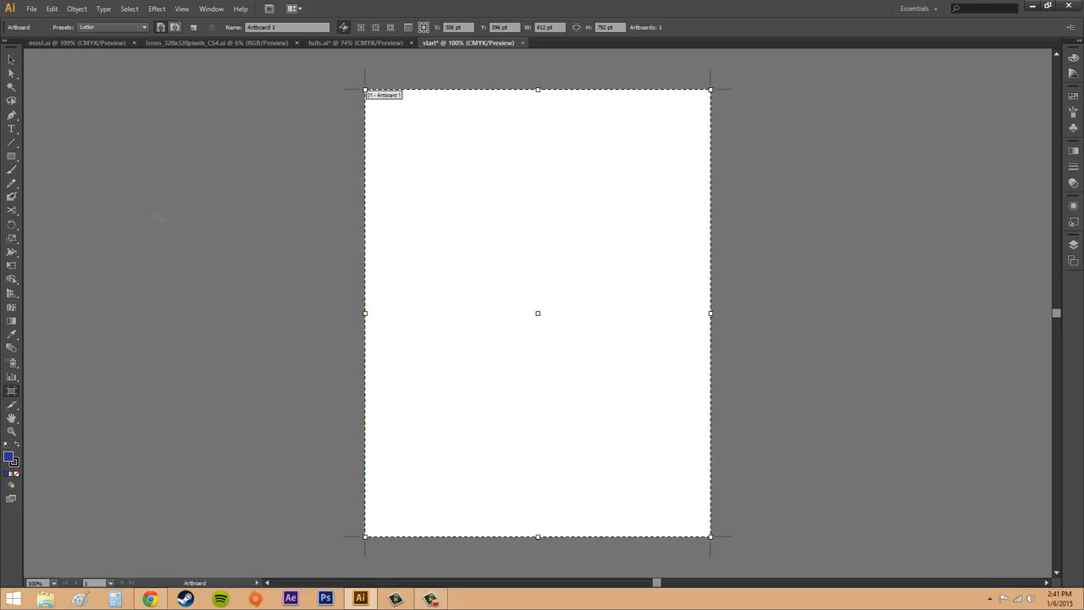
{"action": "mouse_move", "coordinate": [128, 211]}
{"action": "left_mouse_down"}
{"action": "mouse_move", "coordinate": [215, 346]}
{"action": "mouse_move", "coordinate": [313, 439]}
{"action": "left_mouse_up"}
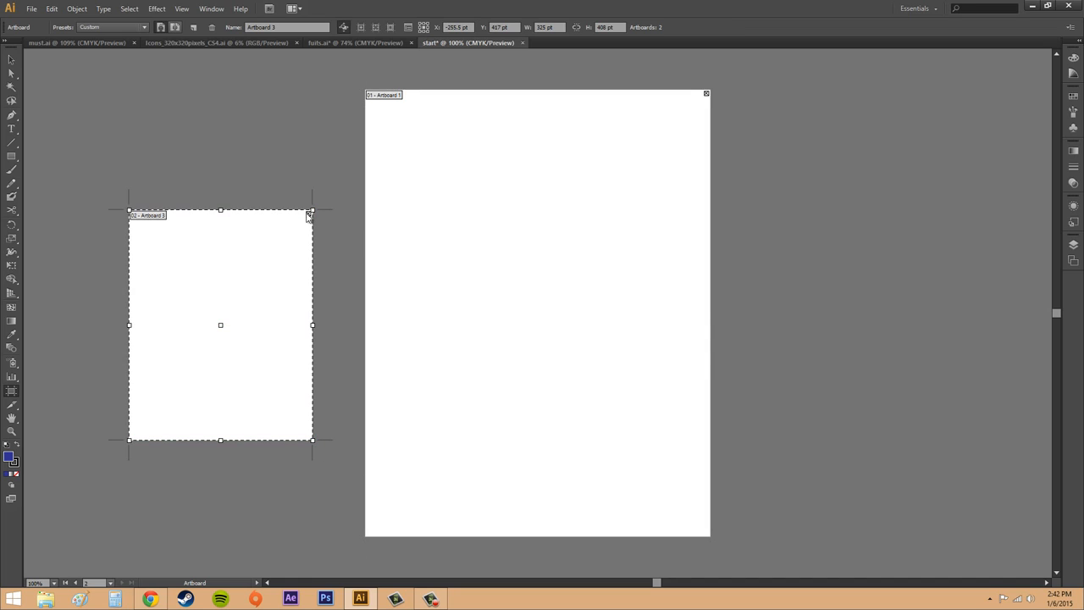
{"action": "left_click", "coordinate": [308, 214]}
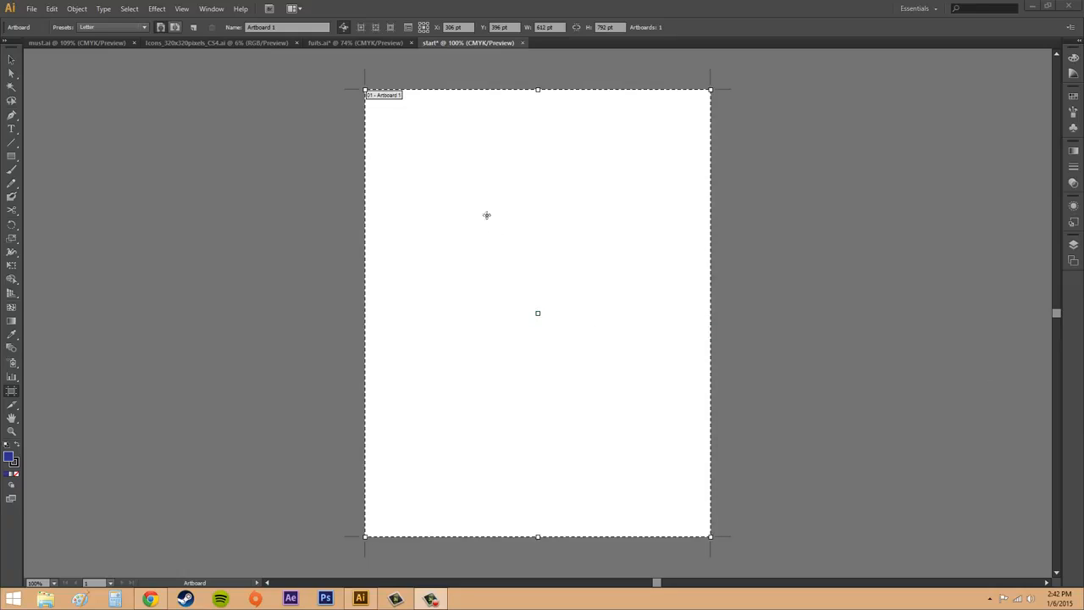
Draw a new artboard about 233 × 301 pt inside Artboard 1 and delete it.
{"action": "left_click", "coordinate": [474, 183]}
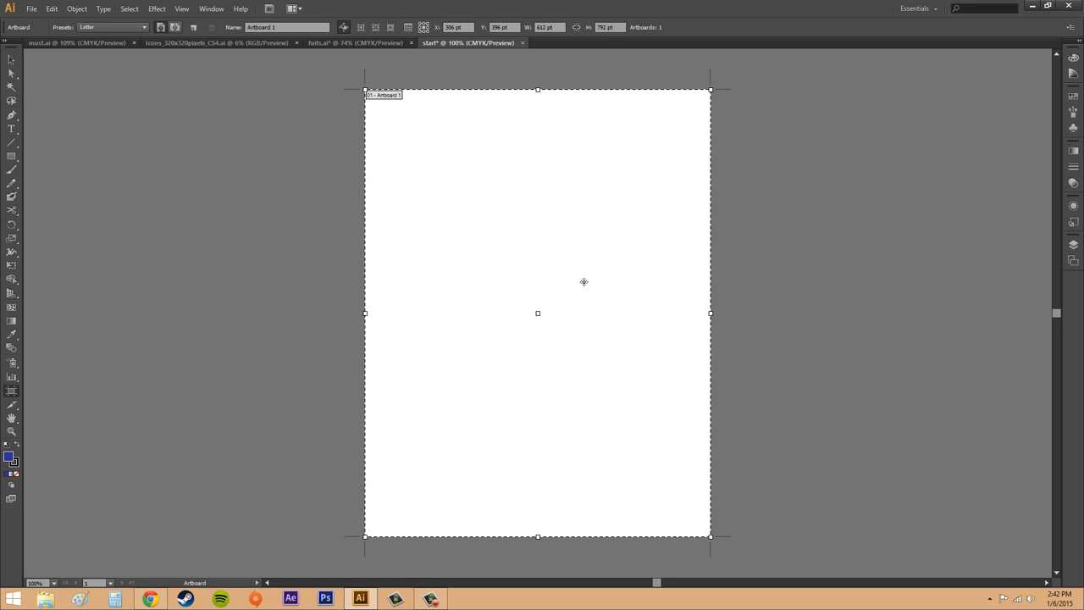
{"action": "left_click_drag", "start_coordinate": [492, 261], "coordinate": [625, 431]}
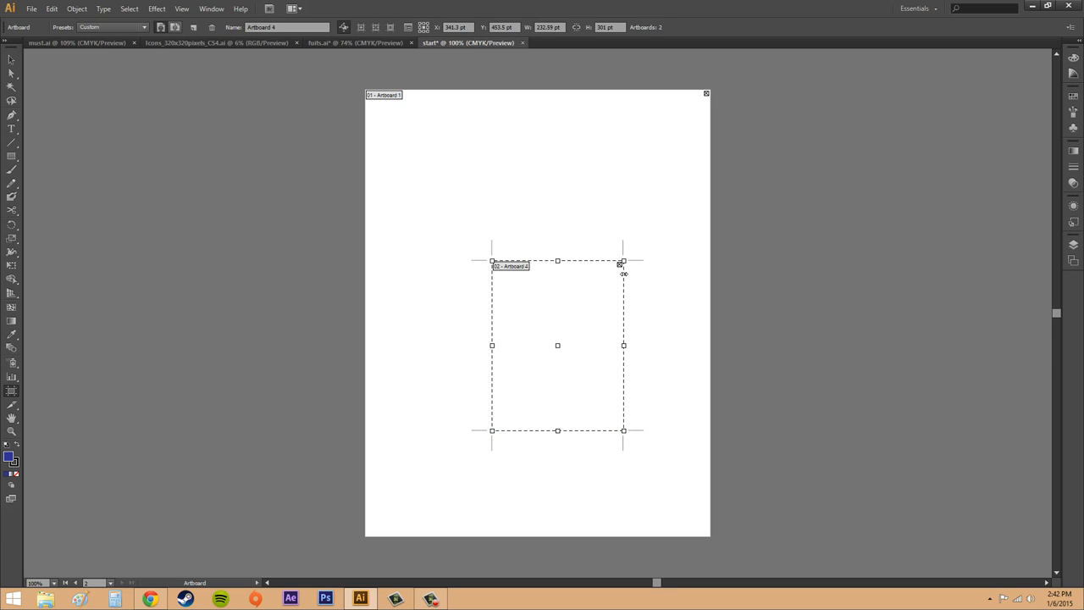
{"action": "left_click", "coordinate": [620, 265]}
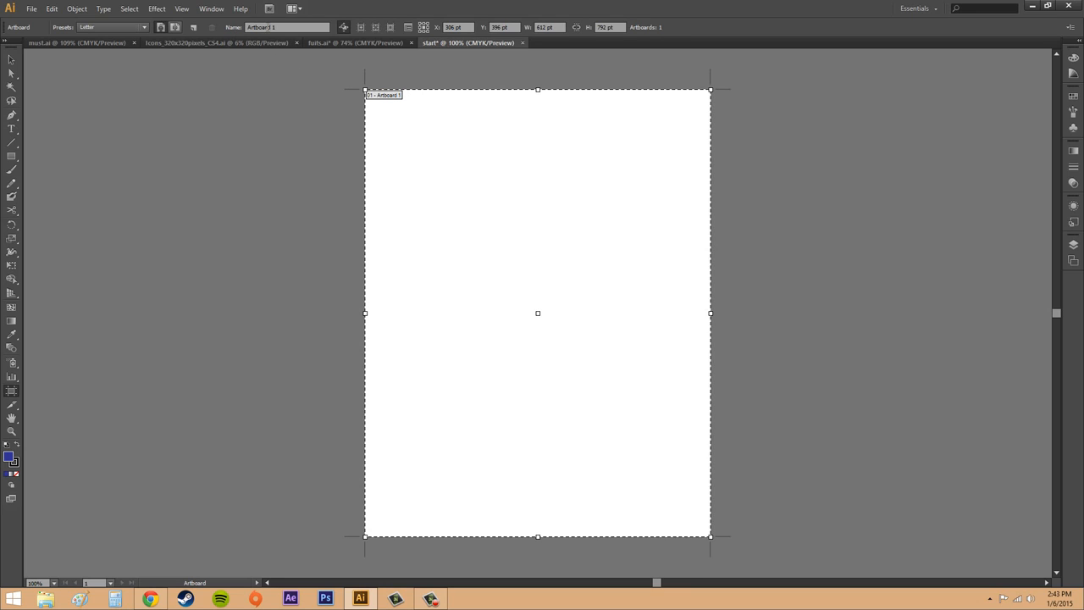
Add a new Letter-size artboard, 612 × 792 pt, beside Artboard 1 on its left.
{"action": "left_click", "coordinate": [194, 28]}
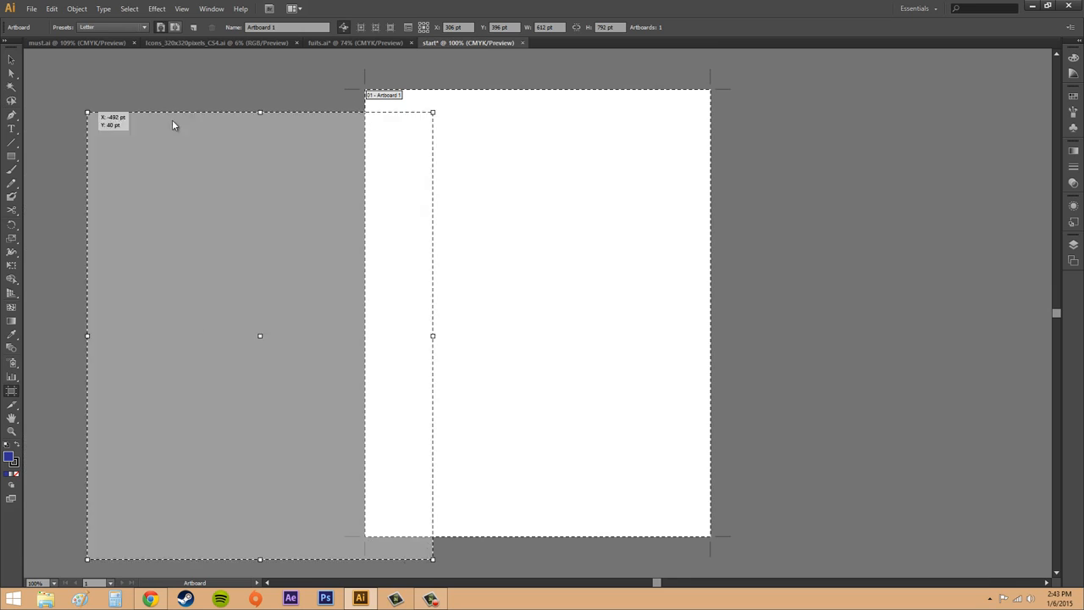
{"action": "scroll", "coordinate": [172, 125], "scroll_direction": "down", "scroll_amount": 2}
{"action": "scroll", "coordinate": [127, 120], "scroll_direction": "up", "scroll_amount": 2}
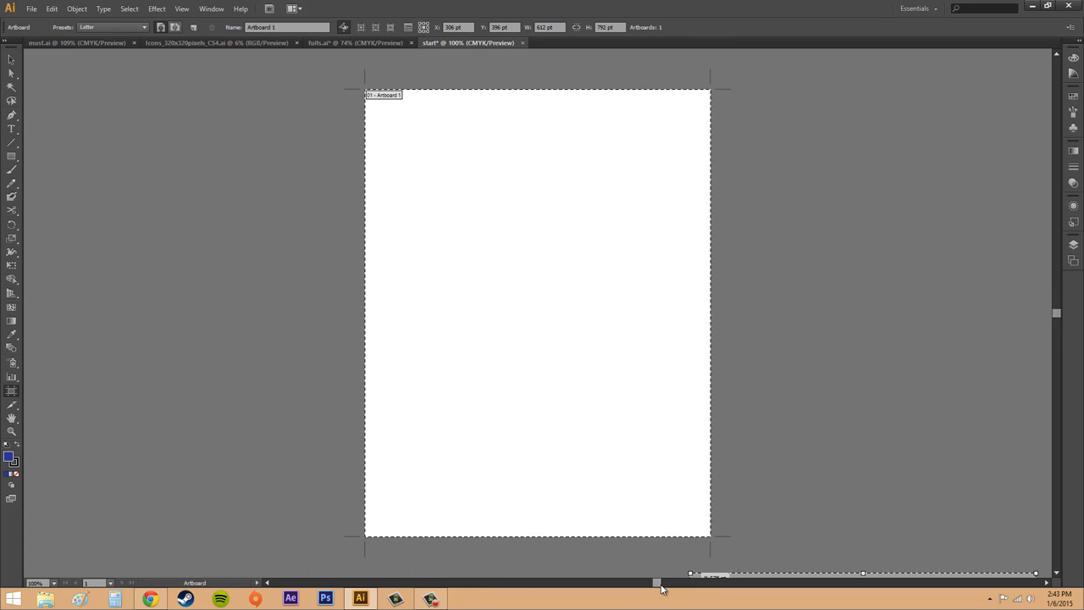
{"action": "left_click_drag", "start_coordinate": [659, 585], "coordinate": [644, 583]}
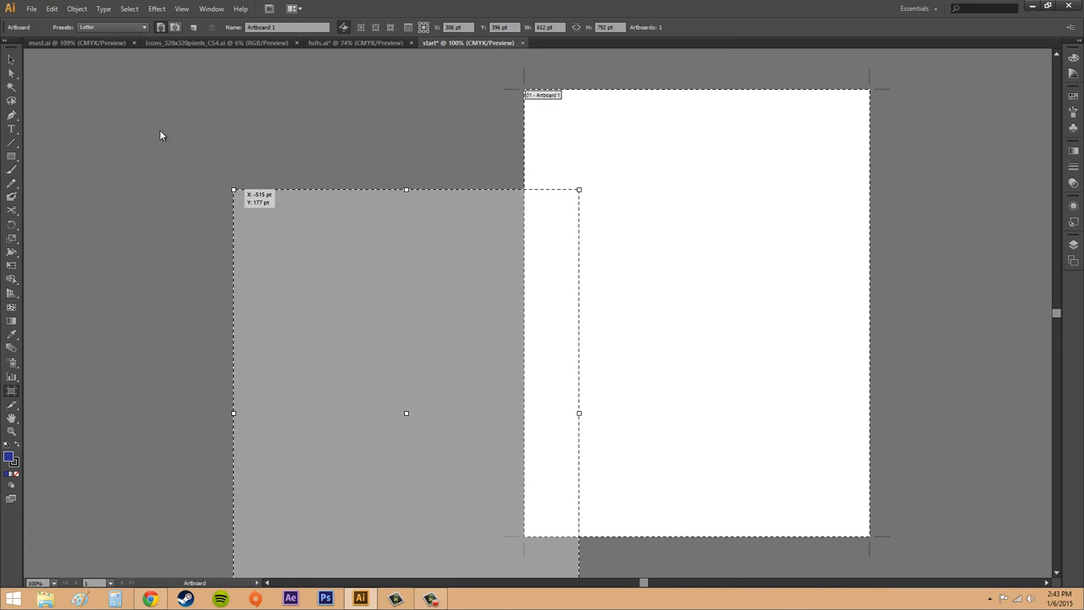
{"action": "left_click", "coordinate": [120, 93]}
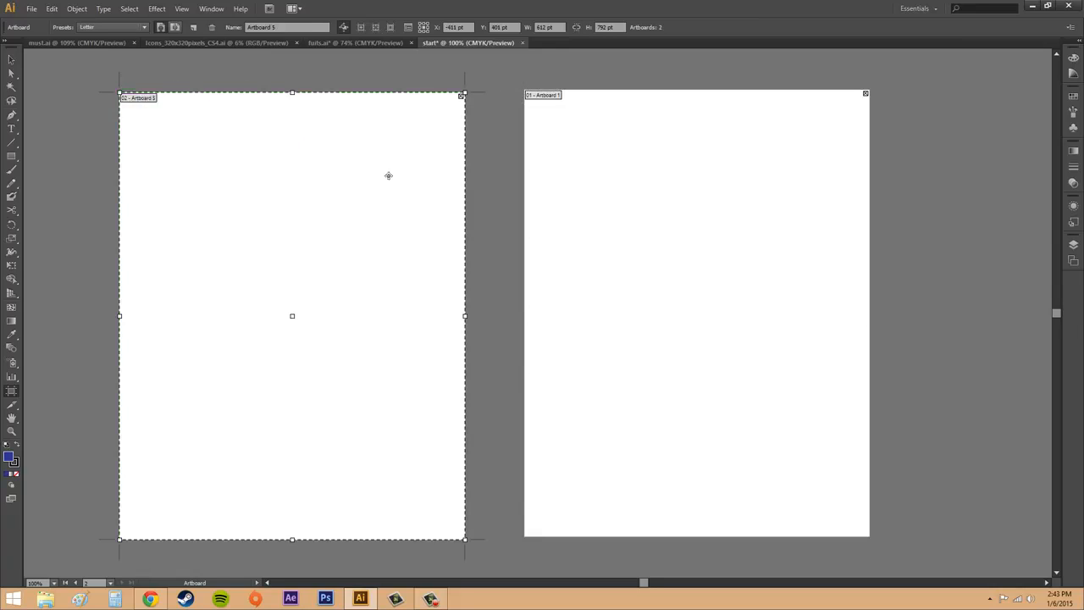
{"action": "left_click", "coordinate": [279, 27]}
{"action": "left_click_drag", "start_coordinate": [269, 26], "coordinate": [241, 24]}
{"action": "left_click", "coordinate": [295, 27]}
Add two more Letter-size artboards in a row to the right of Artboard 1.
{"action": "left_click", "coordinate": [194, 27]}
{"action": "left_click_drag", "start_coordinate": [649, 584], "coordinate": [698, 581]}
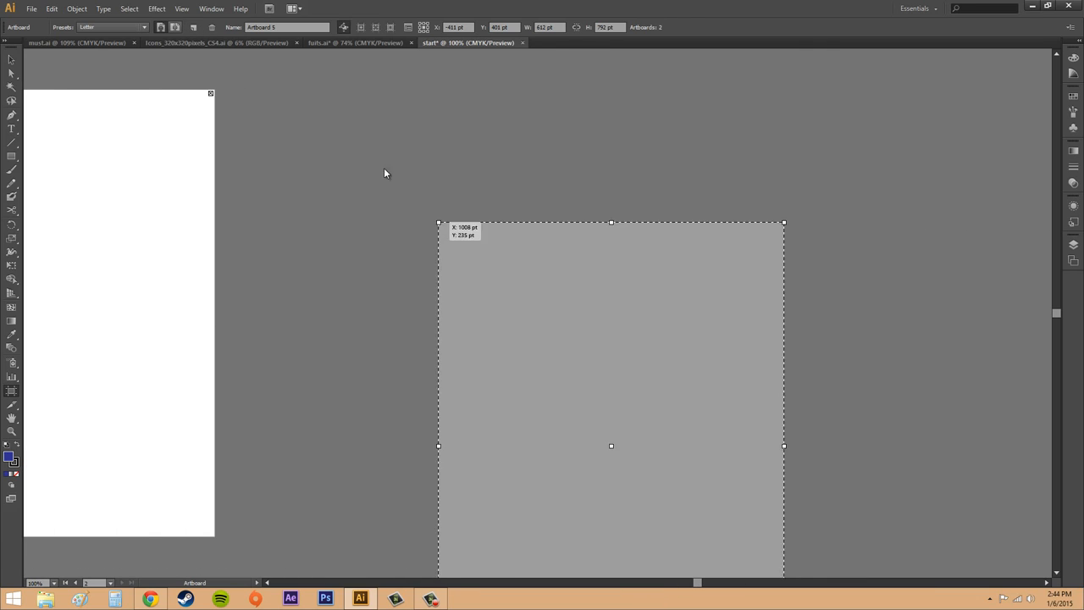
{"action": "left_click", "coordinate": [285, 90]}
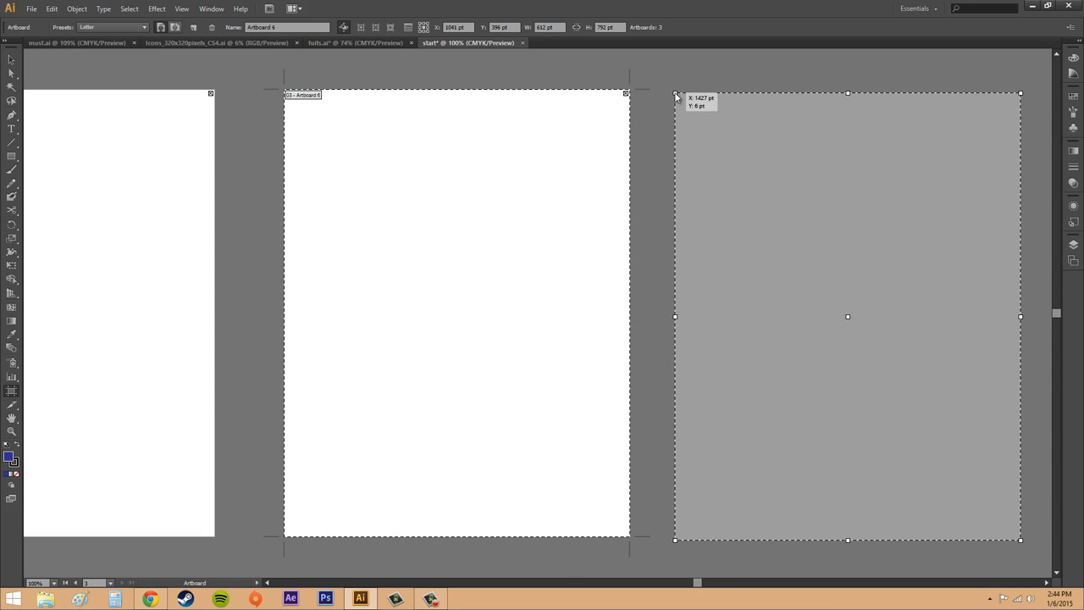
{"action": "left_click", "coordinate": [676, 91]}
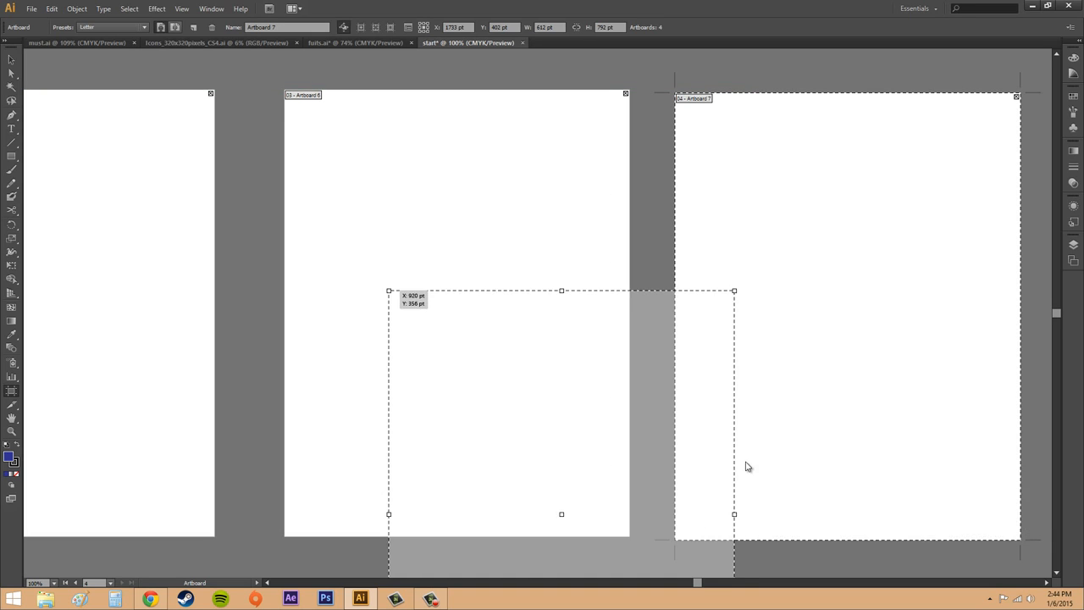
Place another Letter-size artboard overlapping Artboard 1 and delete it.
{"action": "left_click_drag", "start_coordinate": [697, 582], "coordinate": [668, 559]}
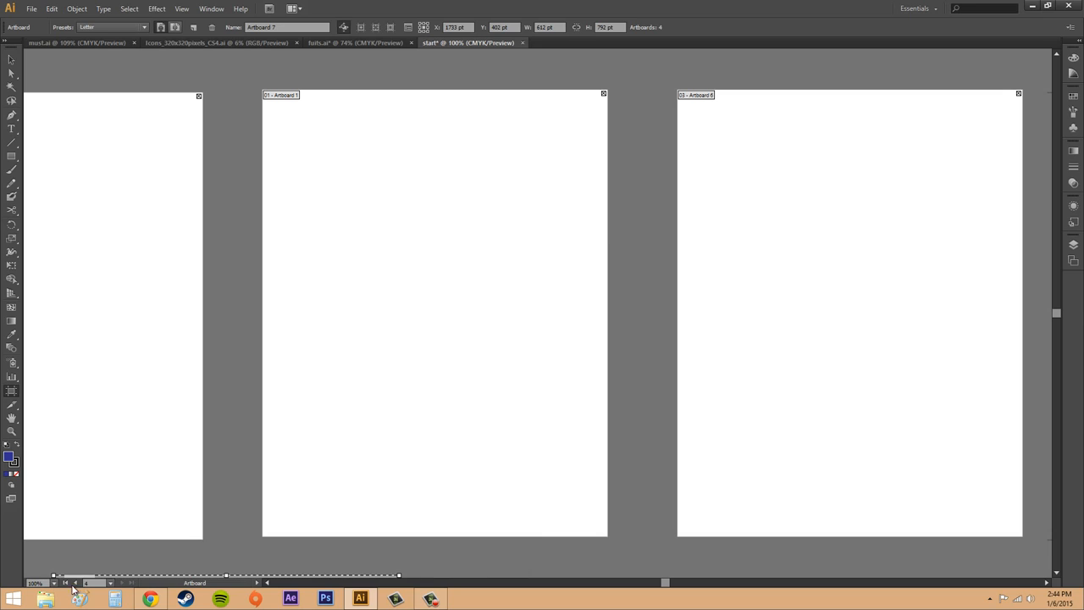
{"action": "right_click", "coordinate": [243, 232]}
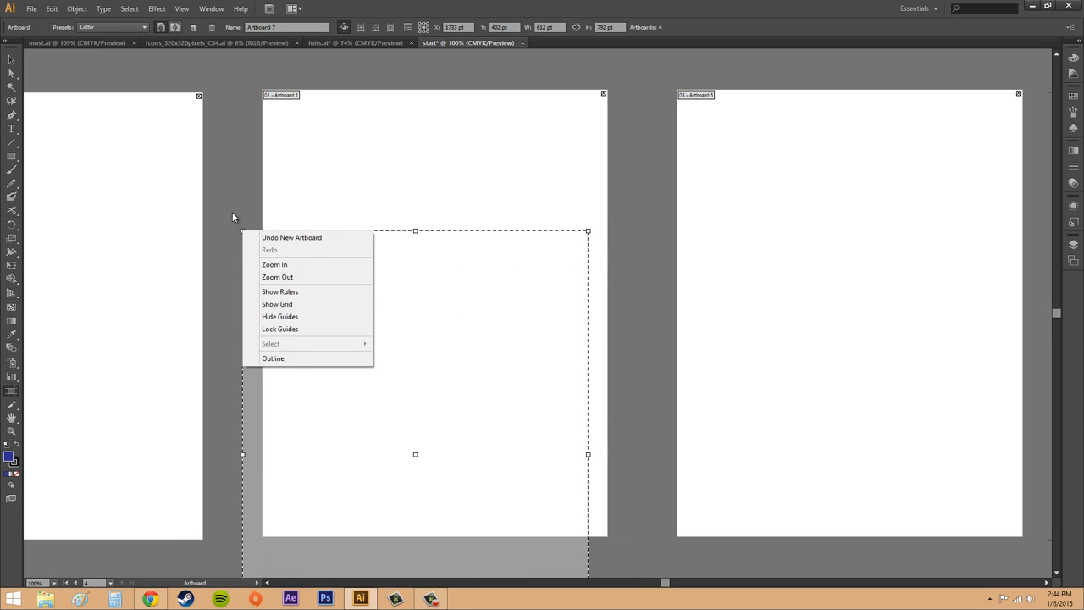
{"action": "left_click", "coordinate": [256, 173]}
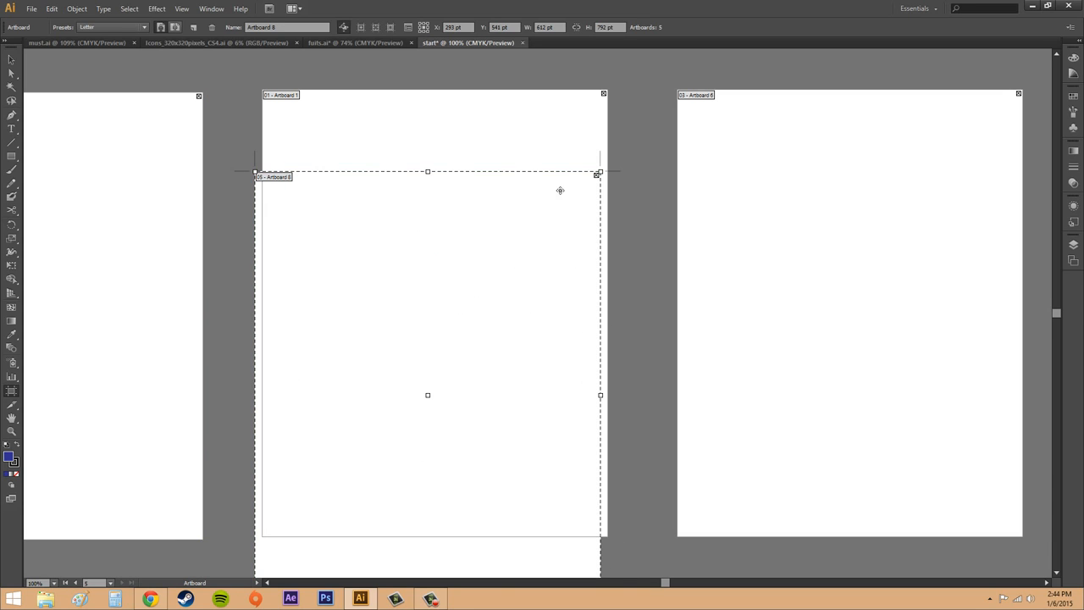
{"action": "left_click", "coordinate": [598, 175]}
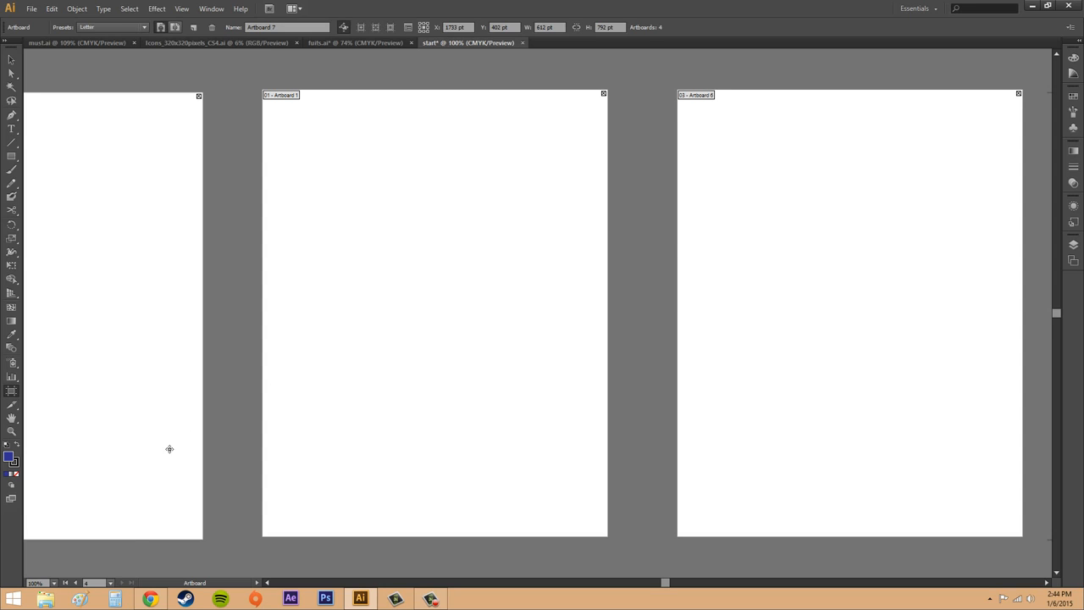
Navigate back through the artboards to number 1 and jump to artboard 3.
{"action": "left_click", "coordinate": [78, 585]}
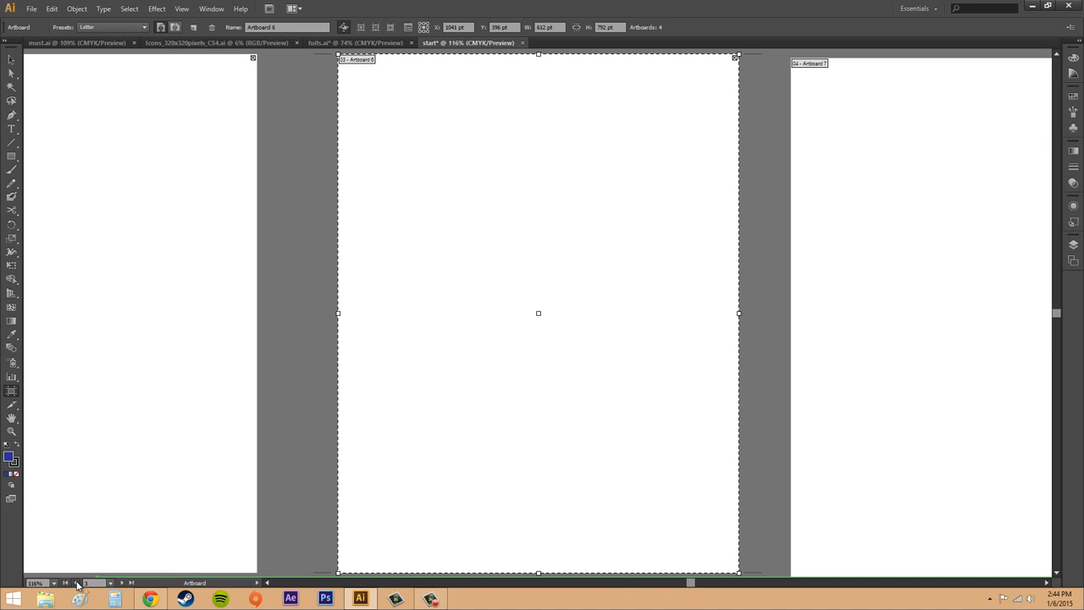
{"action": "left_click", "coordinate": [79, 584]}
{"action": "left_click", "coordinate": [77, 585]}
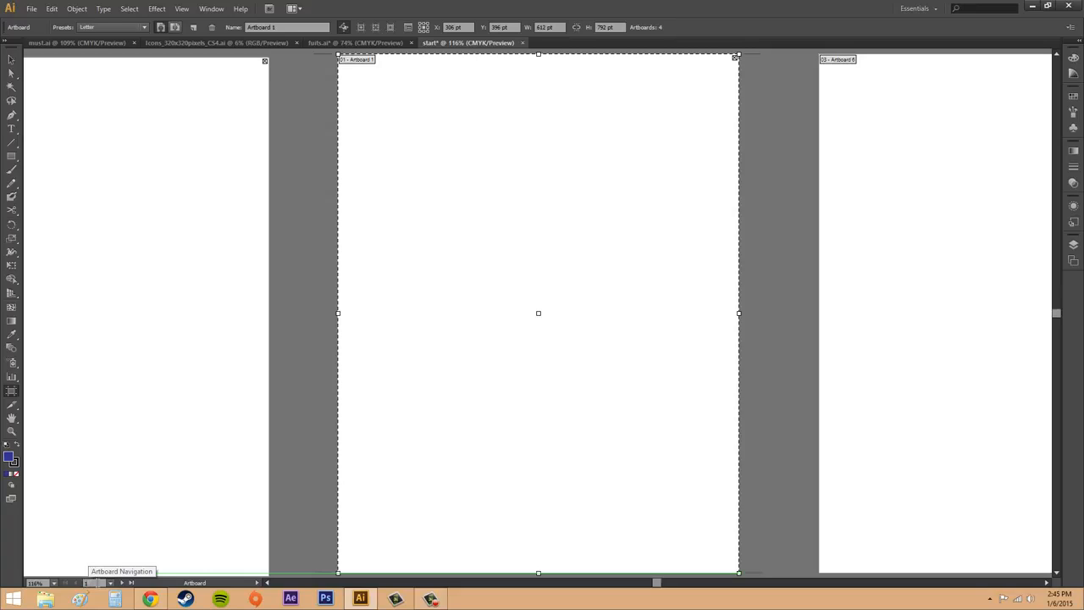
{"action": "left_click", "coordinate": [110, 583]}
{"action": "left_click", "coordinate": [123, 562]}
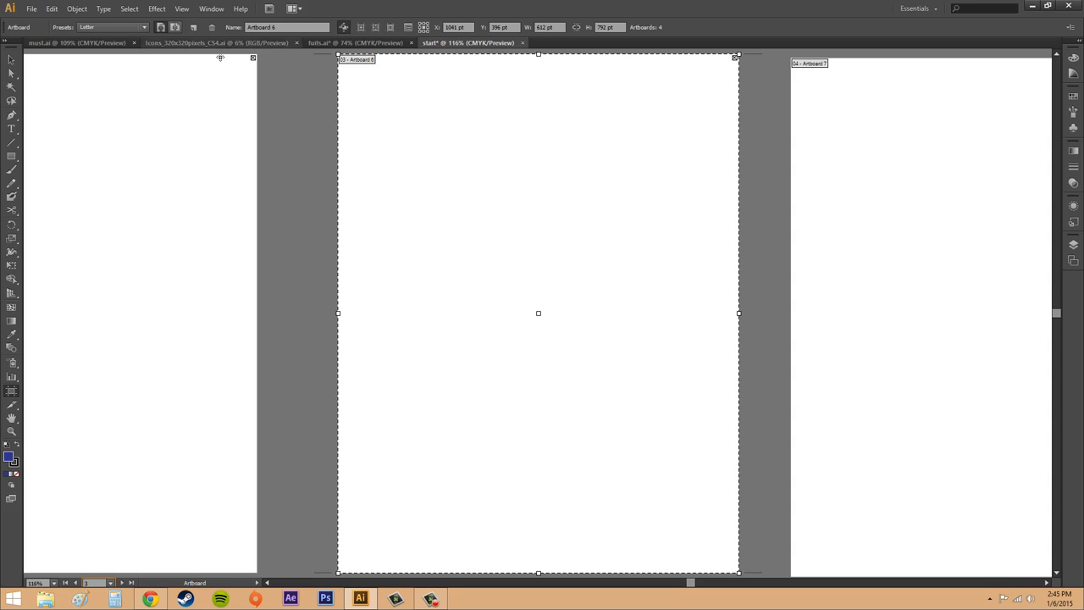
Show the list of artboards and highlight its first three entries to review them.
{"action": "left_click", "coordinate": [212, 8]}
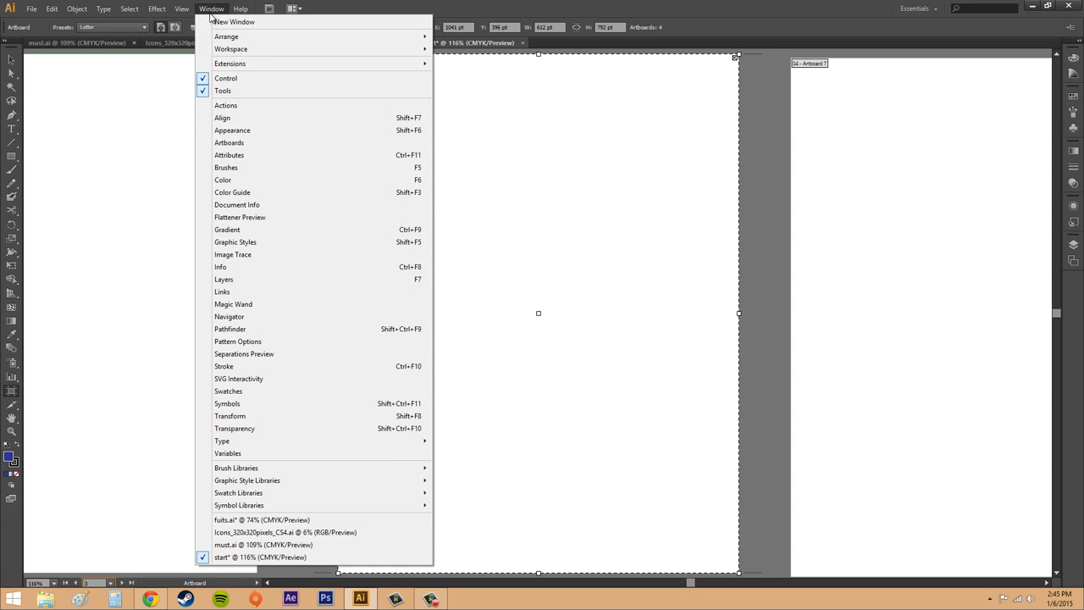
{"action": "left_click", "coordinate": [250, 143]}
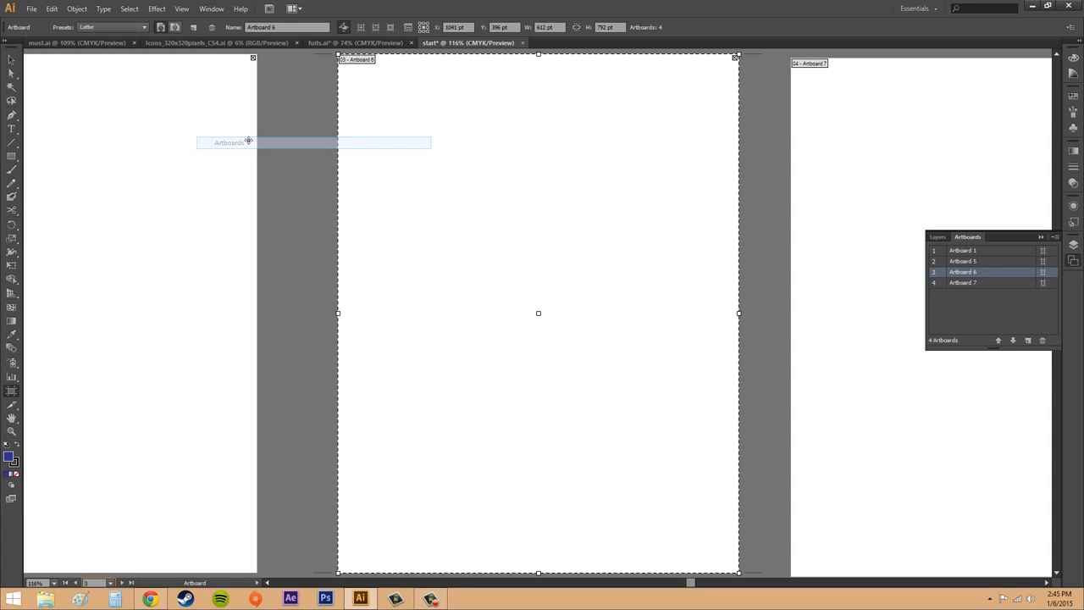
{"action": "left_click", "coordinate": [986, 262]}
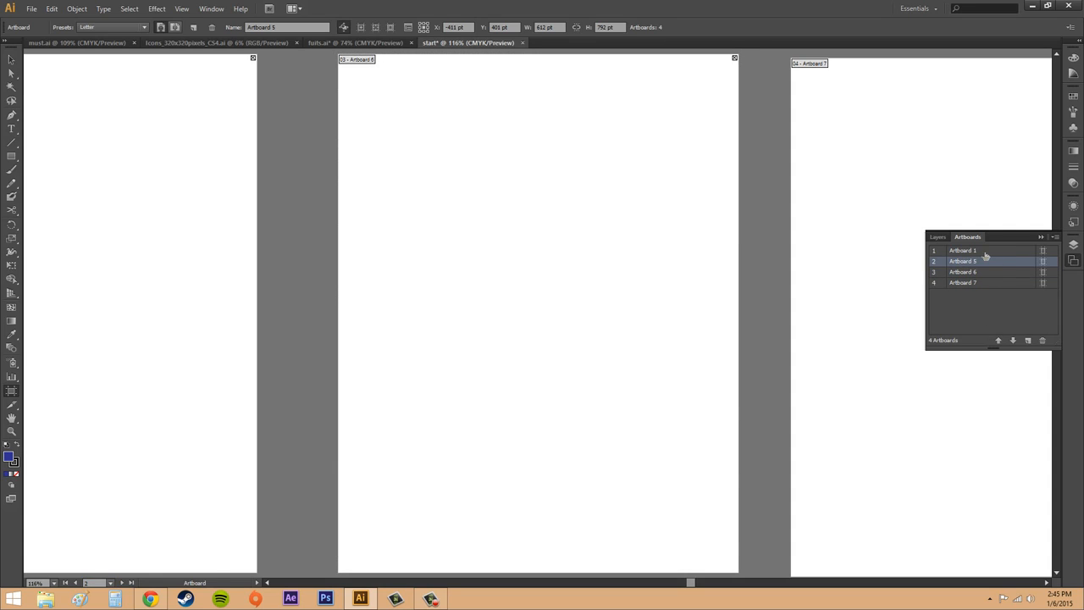
{"action": "left_click", "coordinate": [986, 253]}
{"action": "left_click", "coordinate": [986, 265]}
{"action": "left_click", "coordinate": [985, 272]}
Move Artboard 7 above Artboard 6 in the artboard order.
{"action": "left_click", "coordinate": [986, 283]}
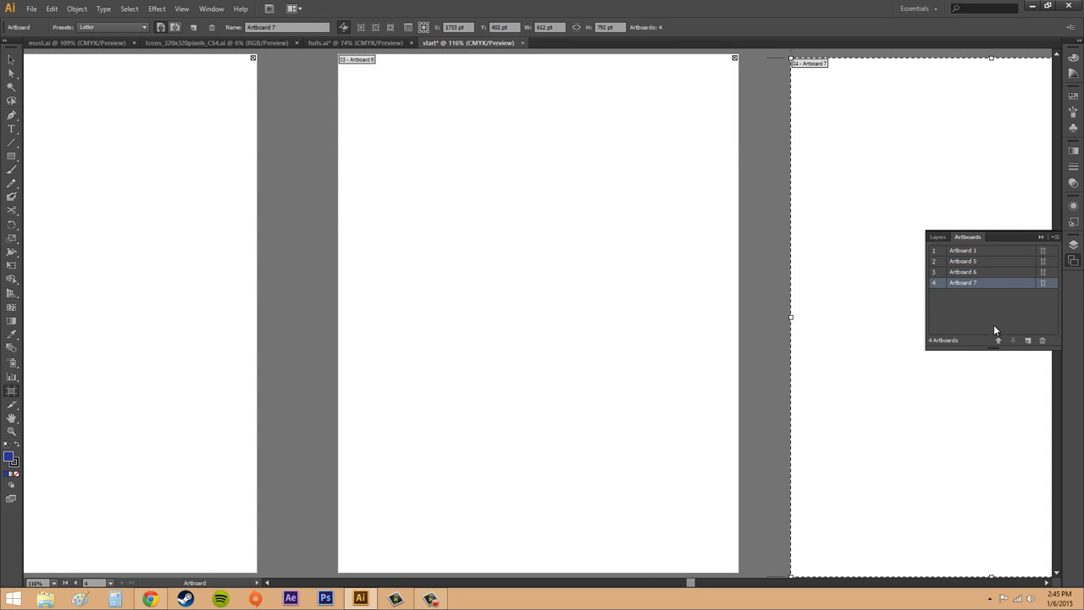
{"action": "left_click", "coordinate": [999, 340]}
{"action": "left_click", "coordinate": [1010, 341]}
{"action": "left_click", "coordinate": [1003, 341]}
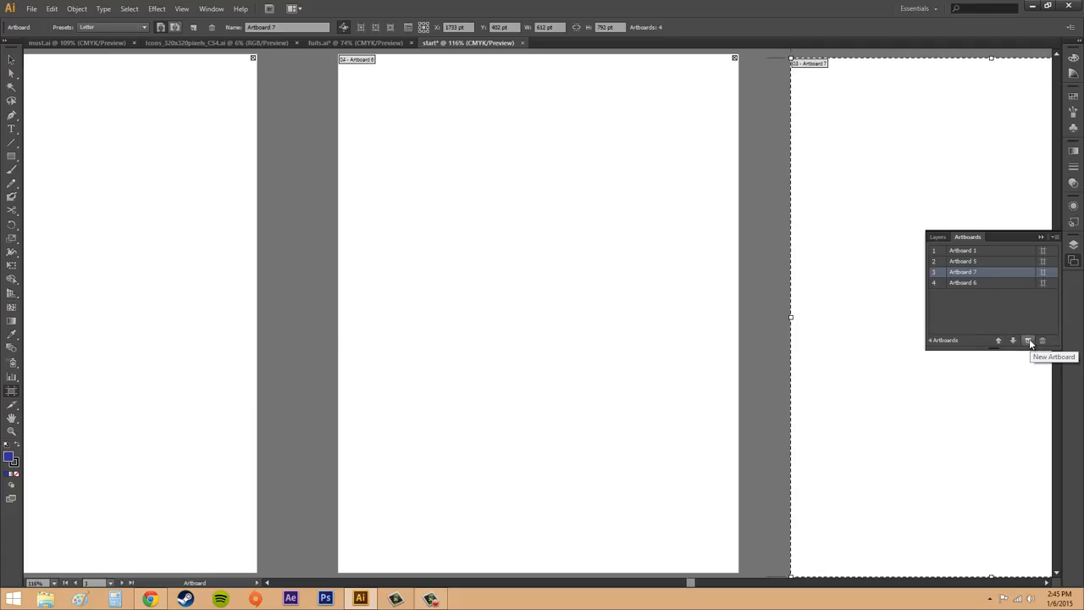
Switch between the artboard list and the layer list, finishing on the layers.
{"action": "left_click", "coordinate": [1073, 245]}
{"action": "left_click", "coordinate": [1074, 260]}
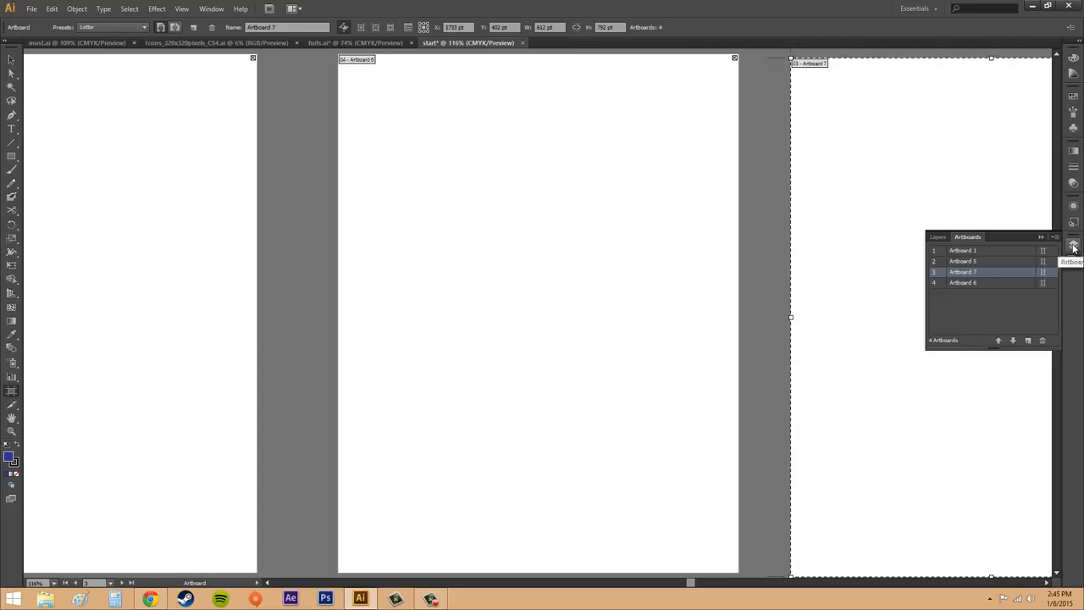
{"action": "left_click", "coordinate": [1073, 245]}
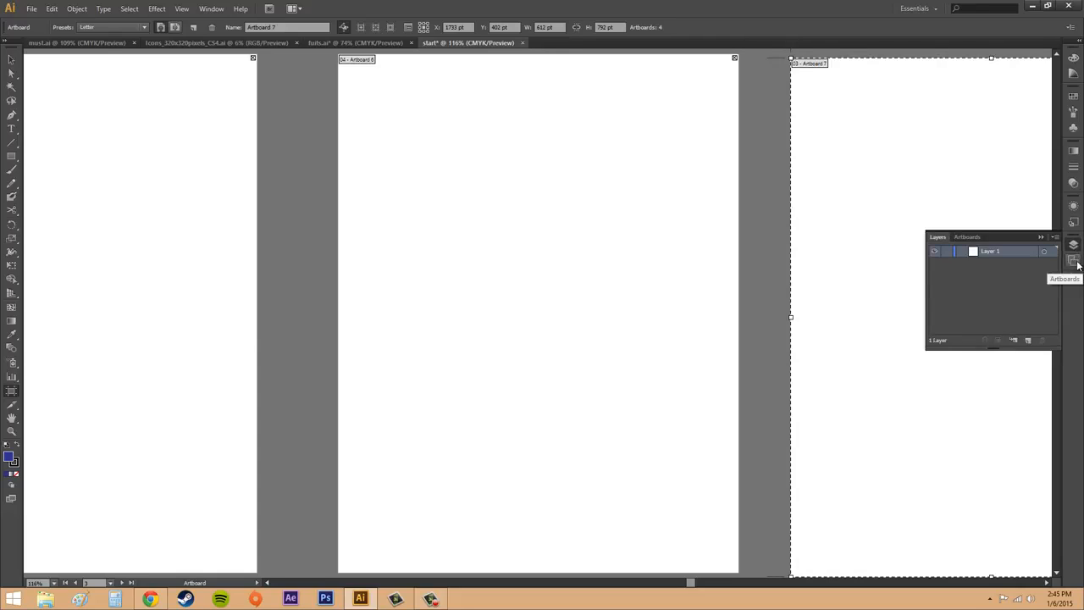
Show the artboard list and resize Artboard 7 with the iPad preset.
{"action": "left_click", "coordinate": [1076, 264]}
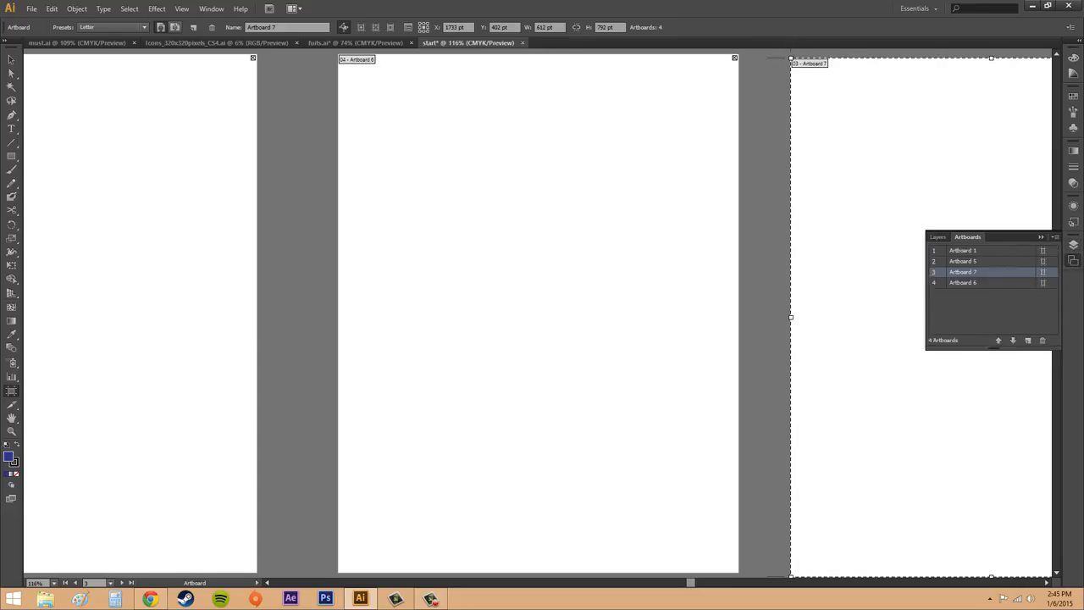
{"action": "key", "text": "F10"}
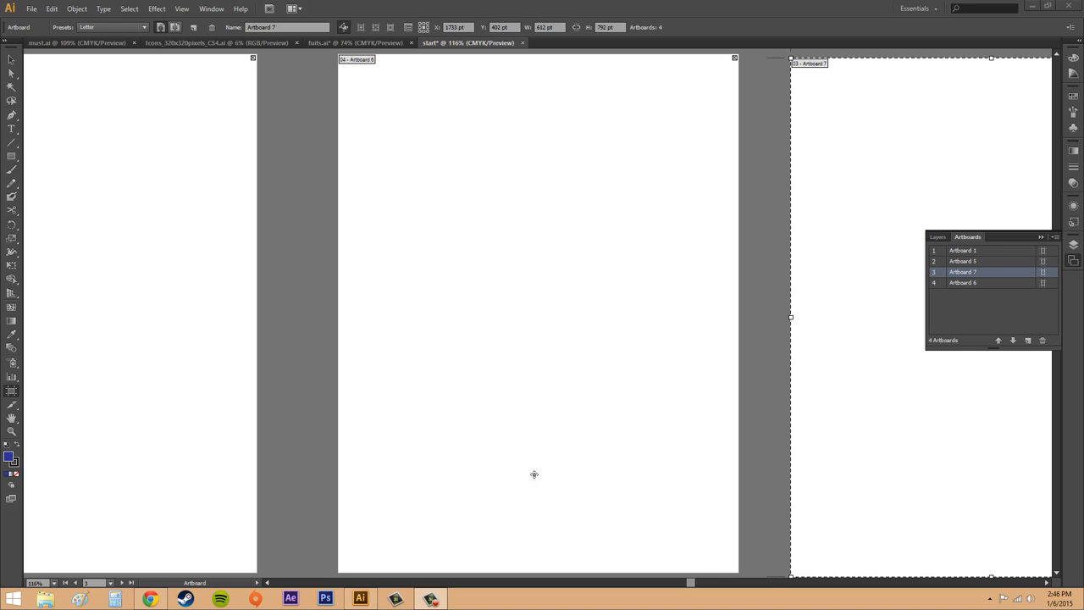
{"action": "left_click_drag", "start_coordinate": [690, 584], "coordinate": [748, 587]}
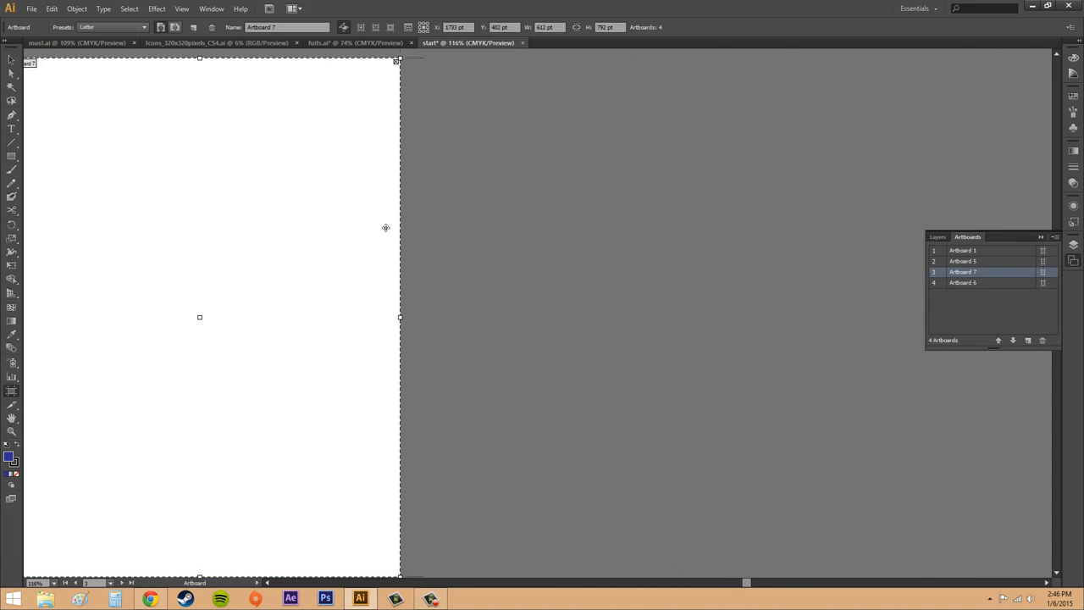
{"action": "left_click", "coordinate": [103, 29]}
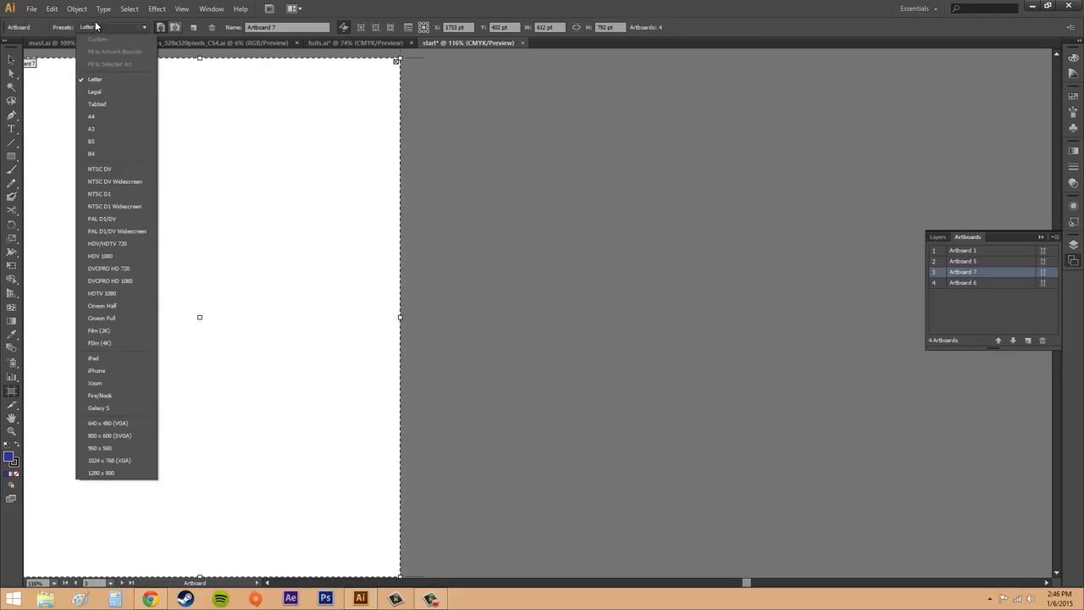
{"action": "left_click", "coordinate": [102, 357]}
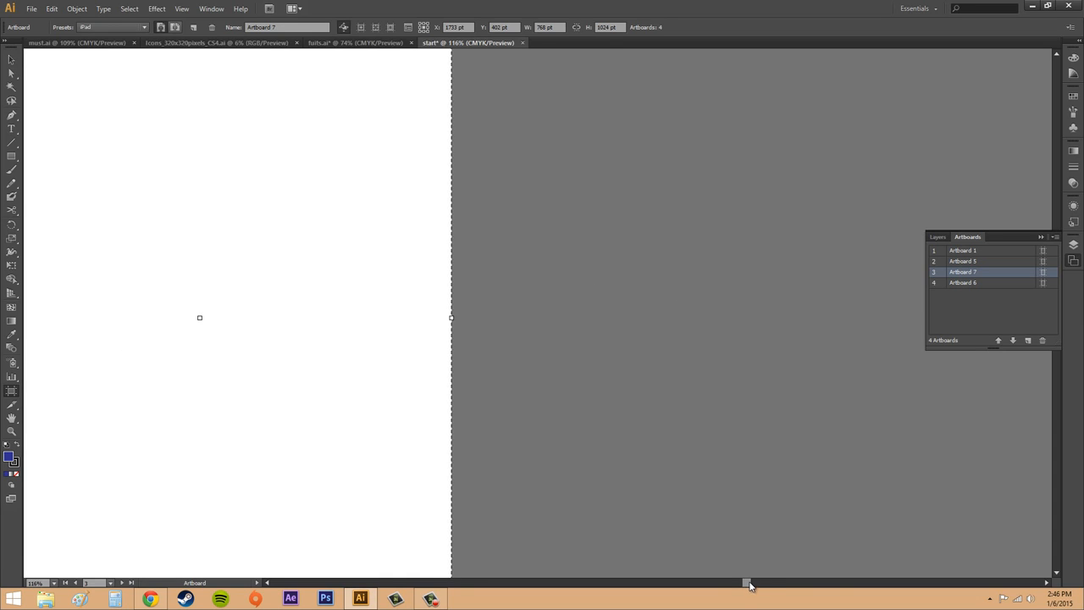
Move Artboard 7 away from the neighbouring Artboard 6 to about X 1918 pt, Y 391 pt.
{"action": "left_click_drag", "start_coordinate": [748, 583], "coordinate": [726, 583]}
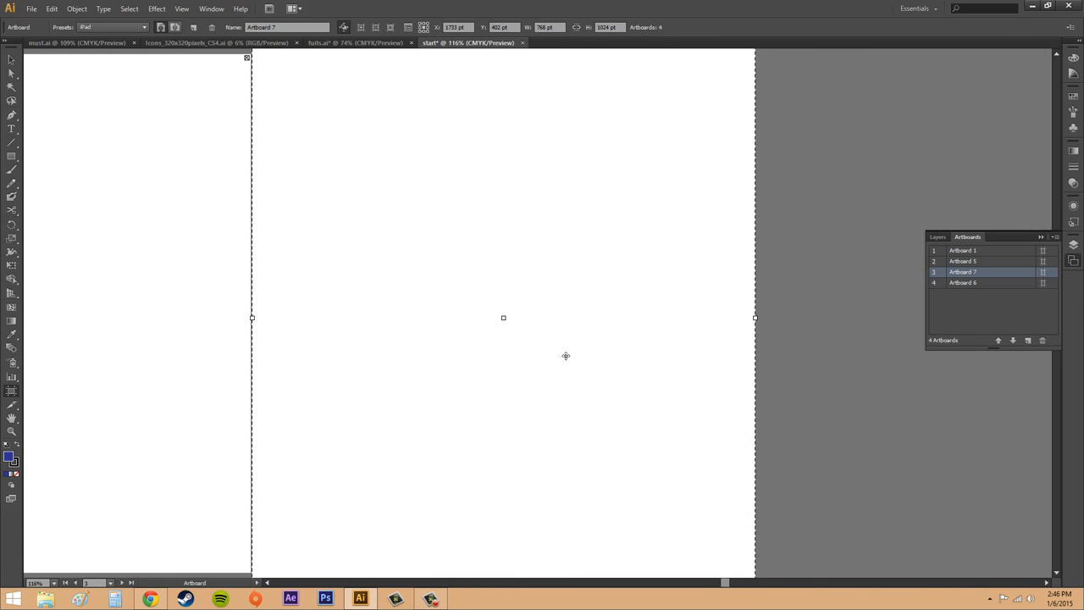
{"action": "left_click_drag", "start_coordinate": [566, 356], "coordinate": [680, 347]}
{"action": "scroll", "coordinate": [678, 356], "scroll_direction": "down", "scroll_amount": 5}
{"action": "scroll", "coordinate": [672, 368], "scroll_direction": "up", "scroll_amount": 1}
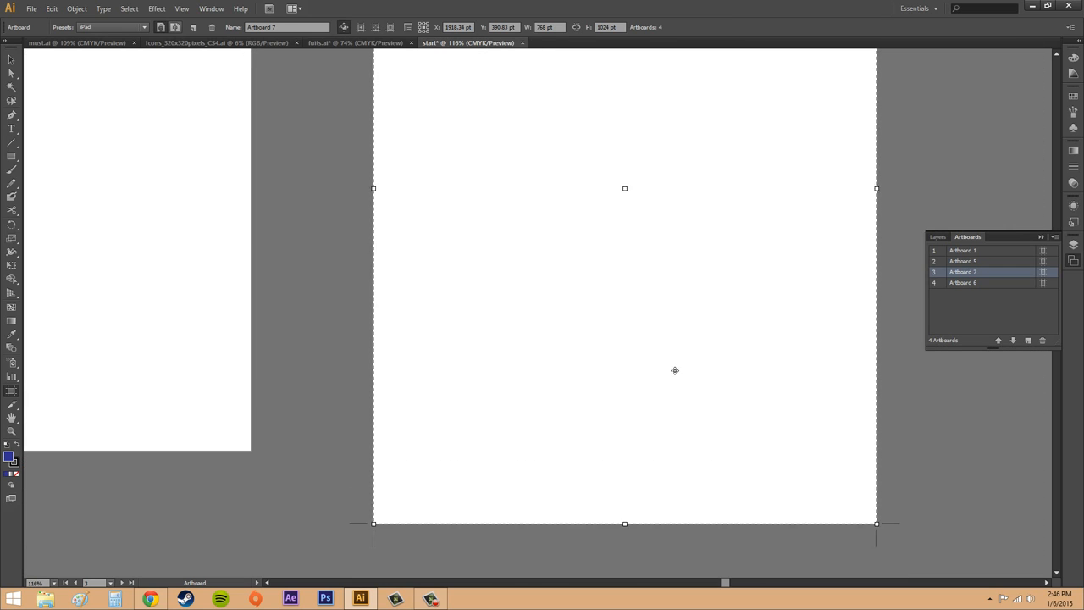
{"action": "scroll", "coordinate": [675, 371], "scroll_direction": "up", "scroll_amount": 8}
{"action": "scroll", "coordinate": [627, 343], "scroll_direction": "down", "scroll_amount": 3}
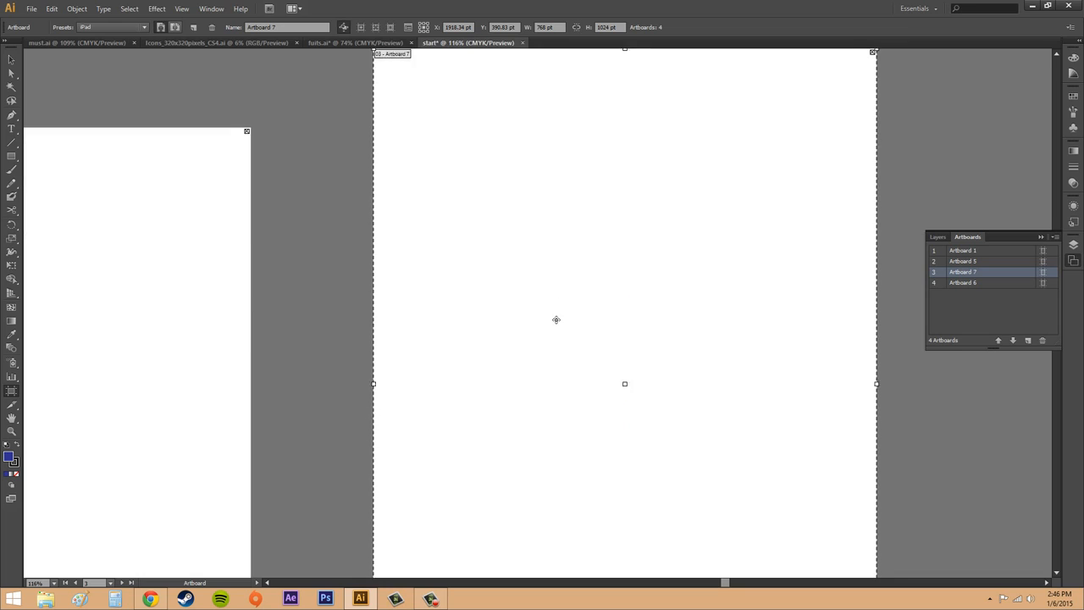
{"action": "scroll", "coordinate": [556, 319], "scroll_direction": "down", "scroll_amount": 2}
{"action": "scroll", "coordinate": [600, 380], "scroll_direction": "up", "scroll_amount": 1}
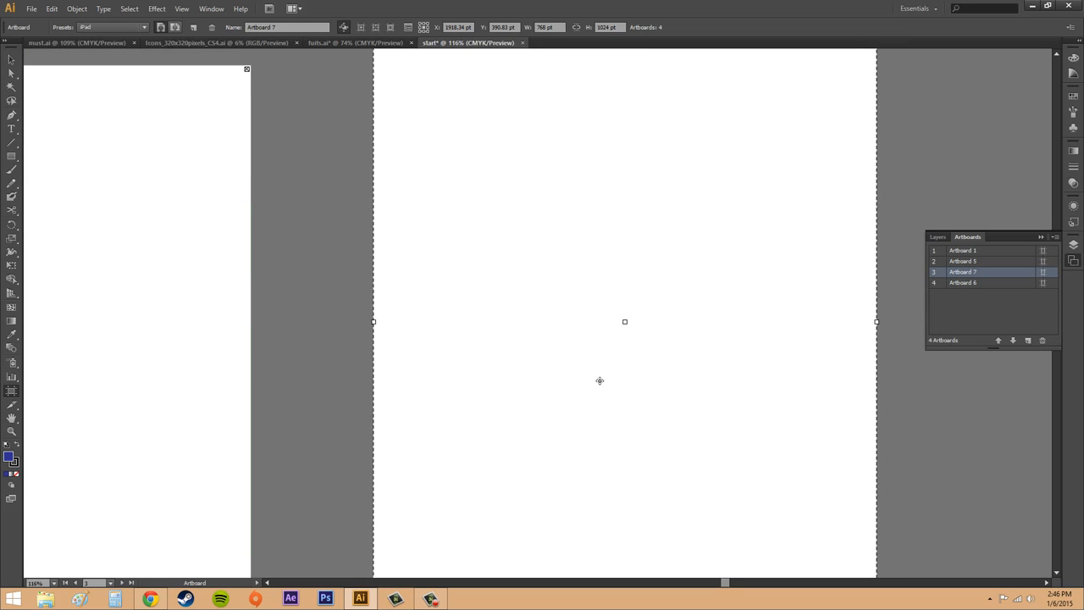
{"action": "scroll", "coordinate": [600, 381], "scroll_direction": "down", "scroll_amount": 1}
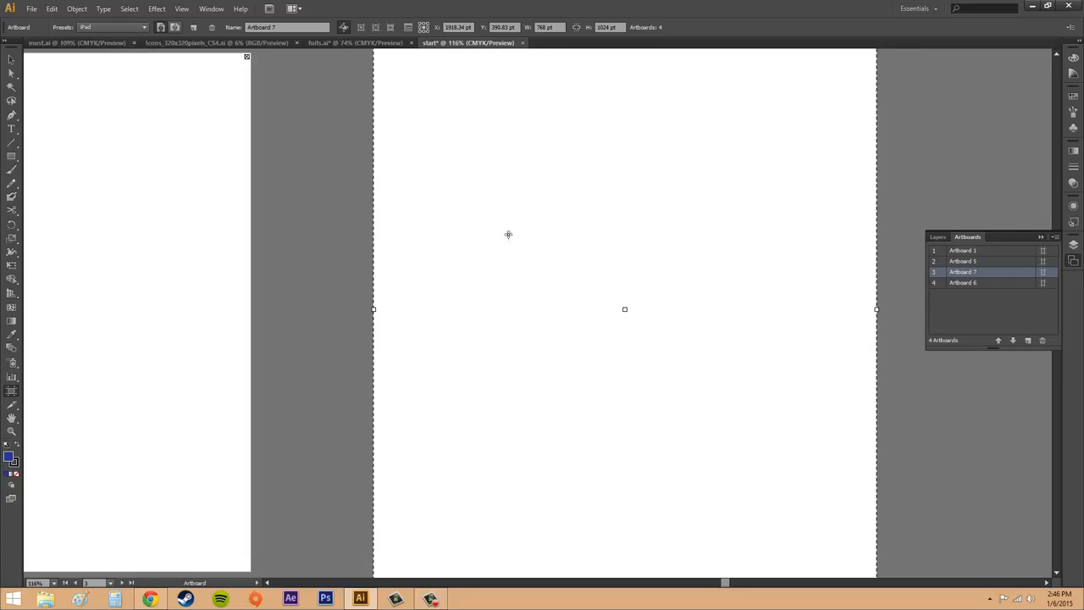
Delete Artboard 7 directly on the canvas.
{"action": "scroll", "coordinate": [676, 226], "scroll_direction": "up", "scroll_amount": 2}
{"action": "scroll", "coordinate": [675, 226], "scroll_direction": "up", "scroll_amount": 6}
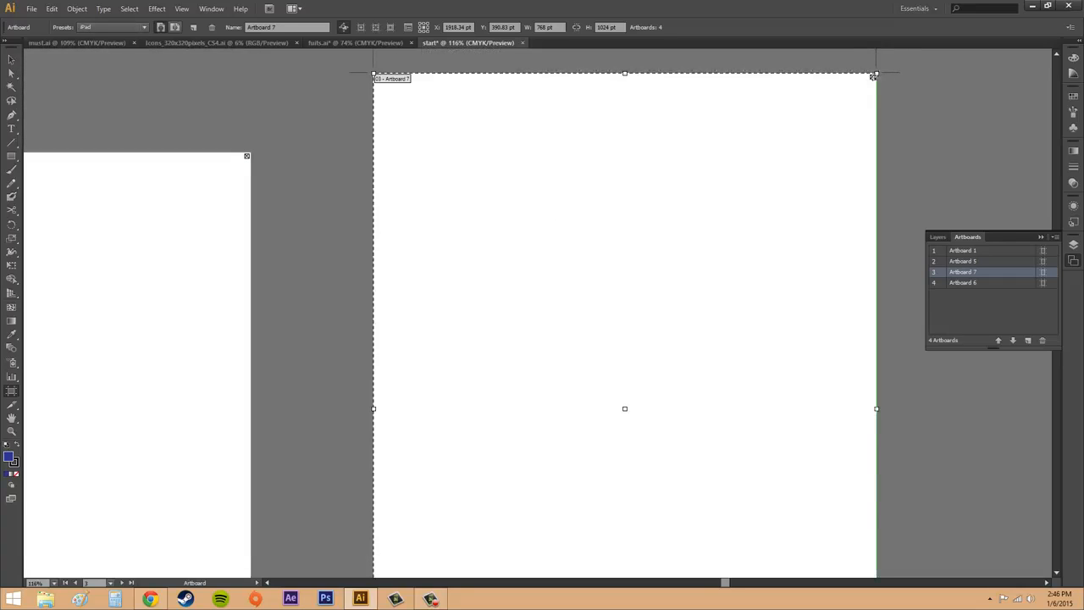
{"action": "left_click", "coordinate": [873, 76]}
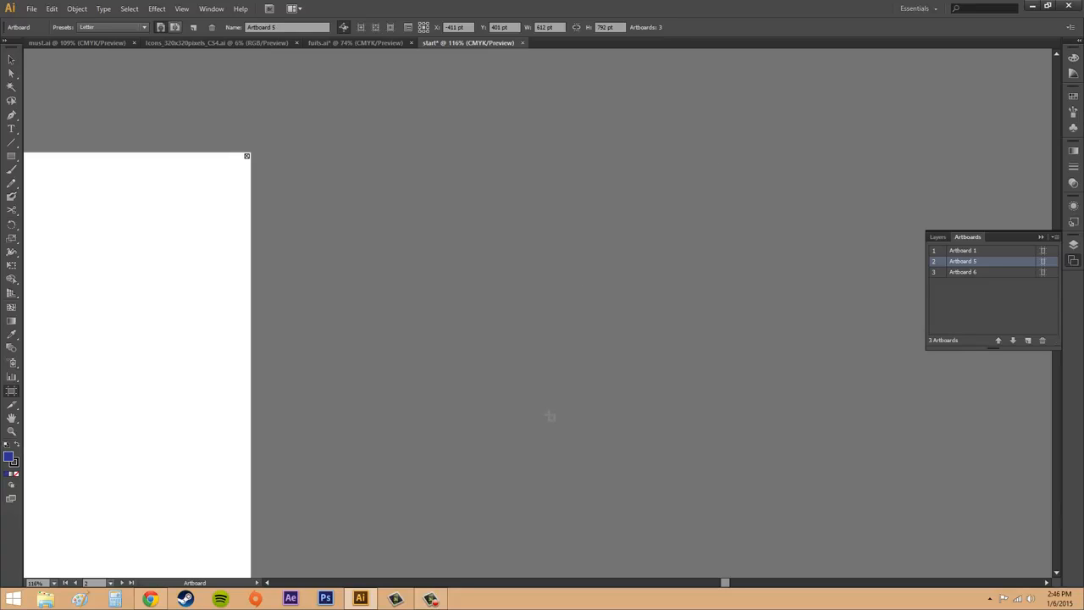
Leave artboard editing, return to the Selection tool and hide the artboard list.
{"action": "key", "text": "Escape"}
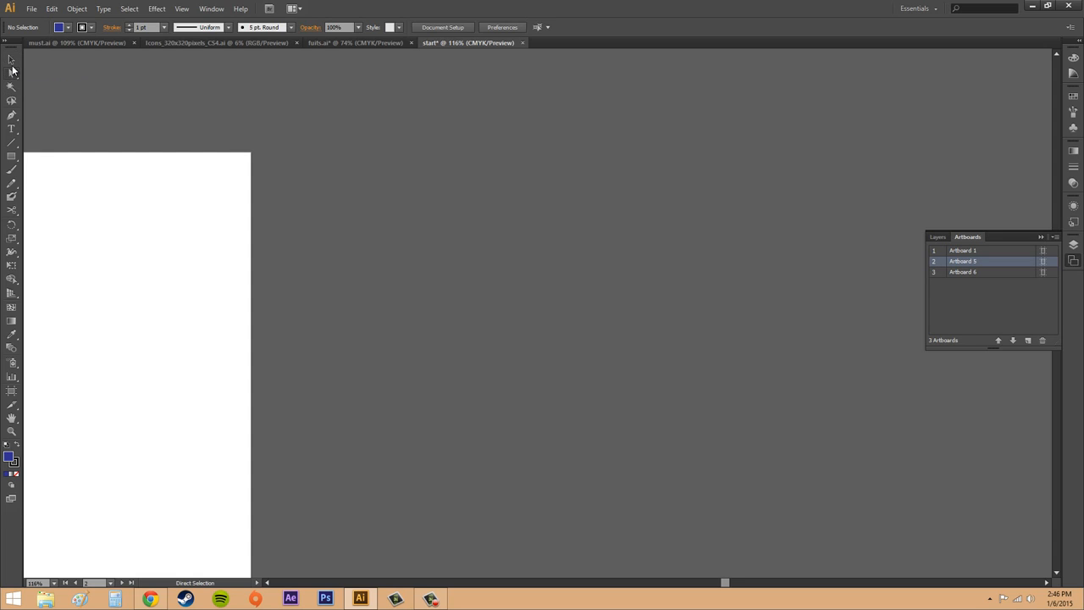
{"action": "left_click", "coordinate": [11, 391]}
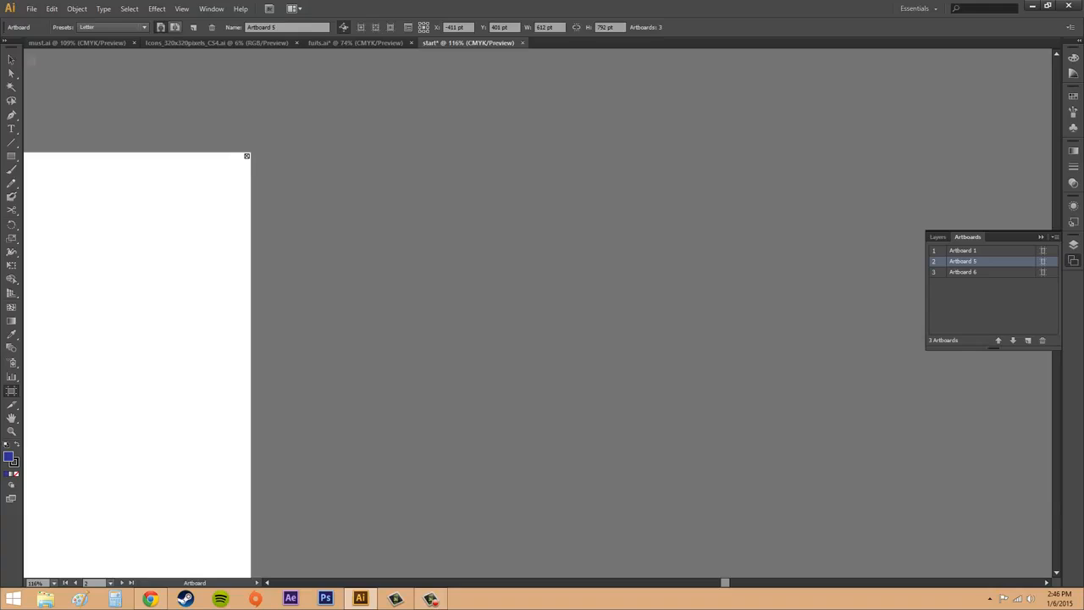
{"action": "left_click", "coordinate": [11, 59]}
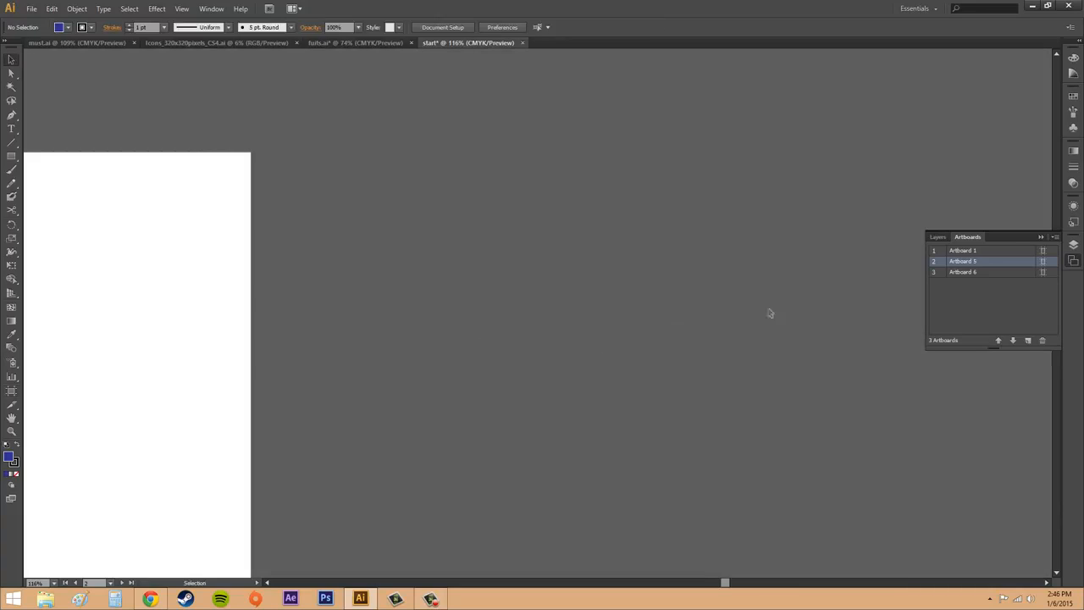
{"action": "left_click", "coordinate": [1041, 238]}
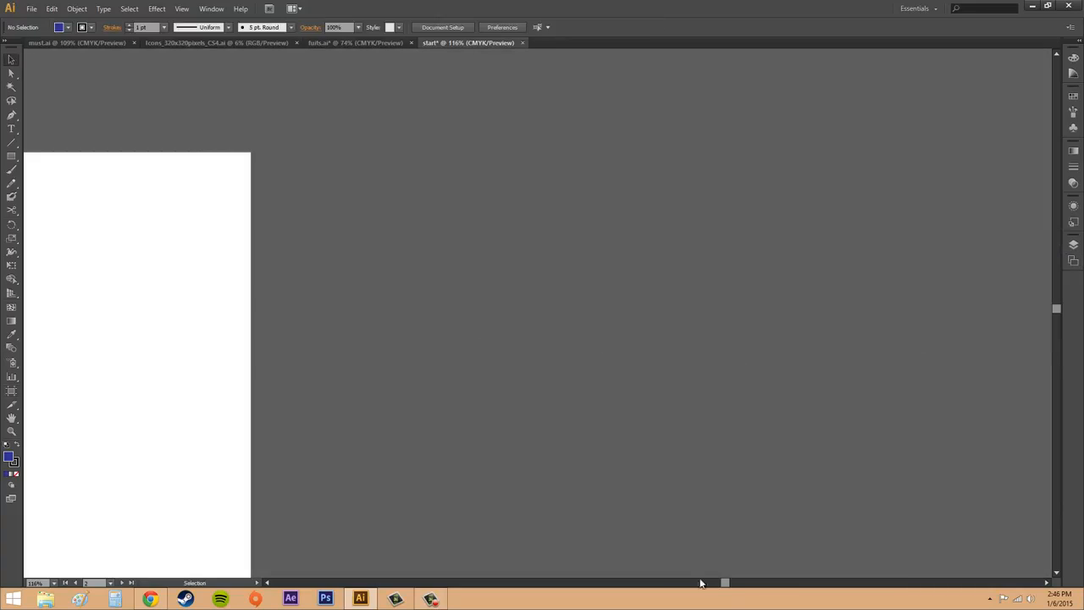
Delete Artboard 1 and Artboard 5 through the artboard list, keeping only Artboard 6.
{"action": "mouse_move", "coordinate": [724, 585]}
{"action": "left_mouse_down"}
{"action": "mouse_move", "coordinate": [685, 585]}
{"action": "mouse_move", "coordinate": [716, 585]}
{"action": "left_mouse_up"}
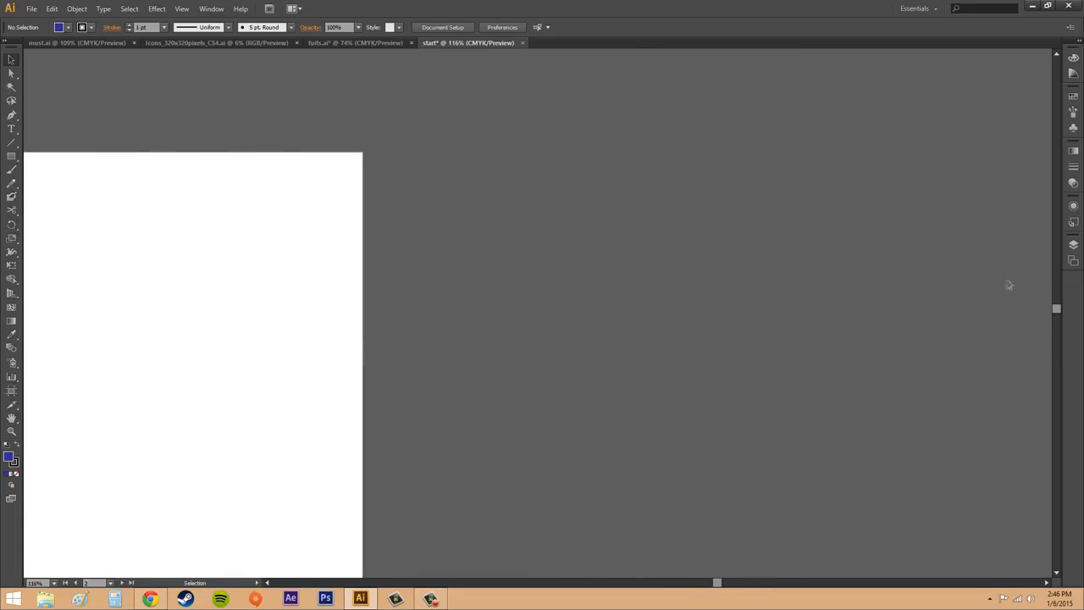
{"action": "left_click", "coordinate": [1073, 261]}
{"action": "left_click", "coordinate": [993, 253]}
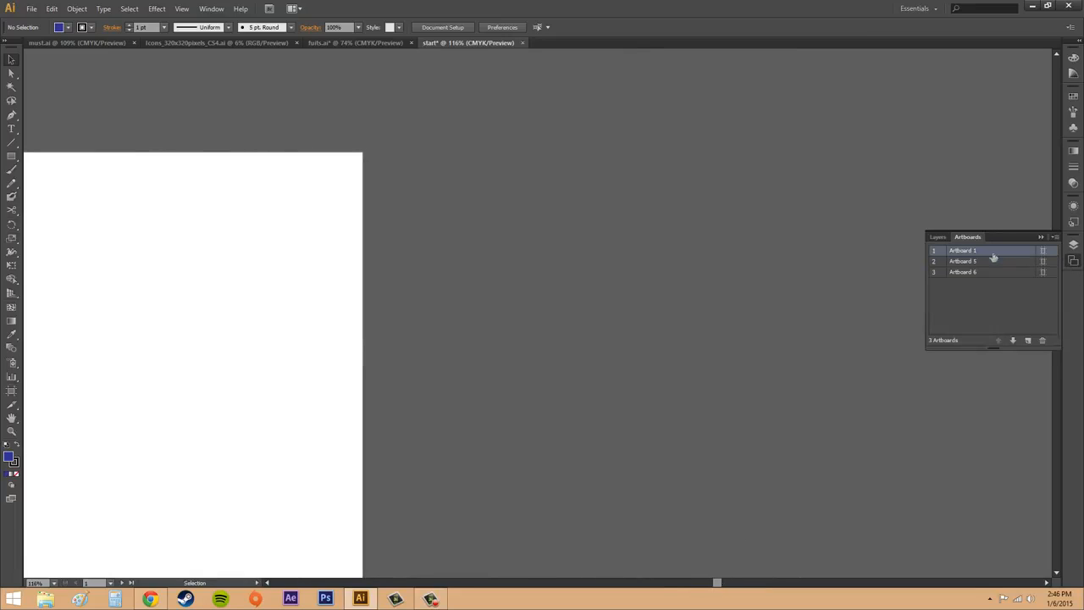
{"action": "left_click", "coordinate": [1043, 340]}
{"action": "left_click", "coordinate": [990, 261]}
{"action": "left_click", "coordinate": [989, 253]}
{"action": "left_click", "coordinate": [1043, 341]}
Fit all artboards in the window and collapse the artboard list.
{"action": "mouse_move", "coordinate": [674, 585]}
{"action": "left_mouse_down"}
{"action": "mouse_move", "coordinate": [622, 582]}
{"action": "mouse_move", "coordinate": [688, 583]}
{"action": "left_mouse_up"}
{"action": "left_click", "coordinate": [209, 9]}
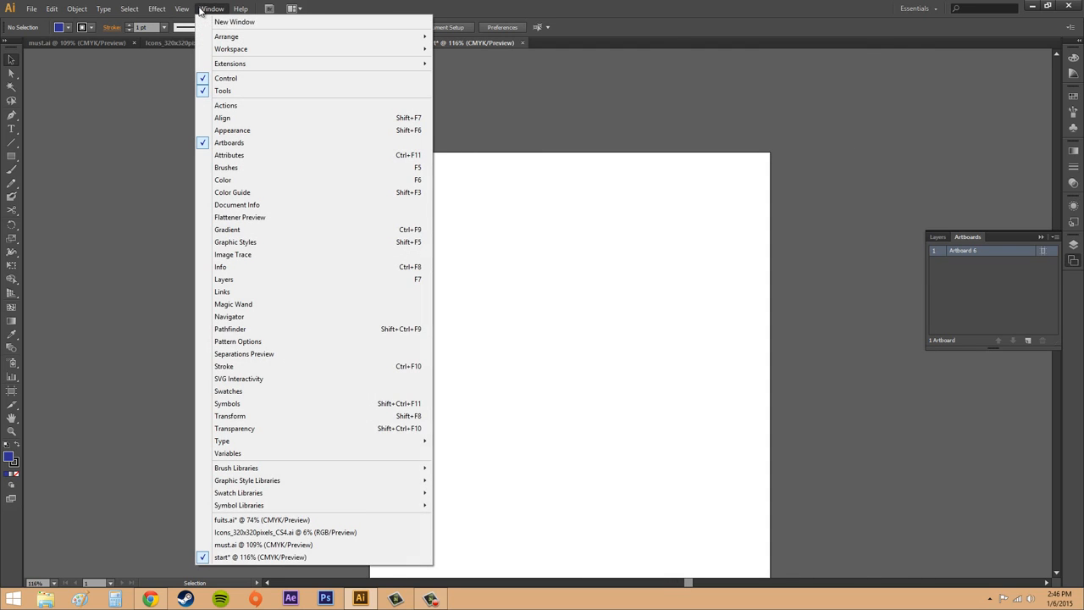
{"action": "mouse_move", "coordinate": [183, 9]}
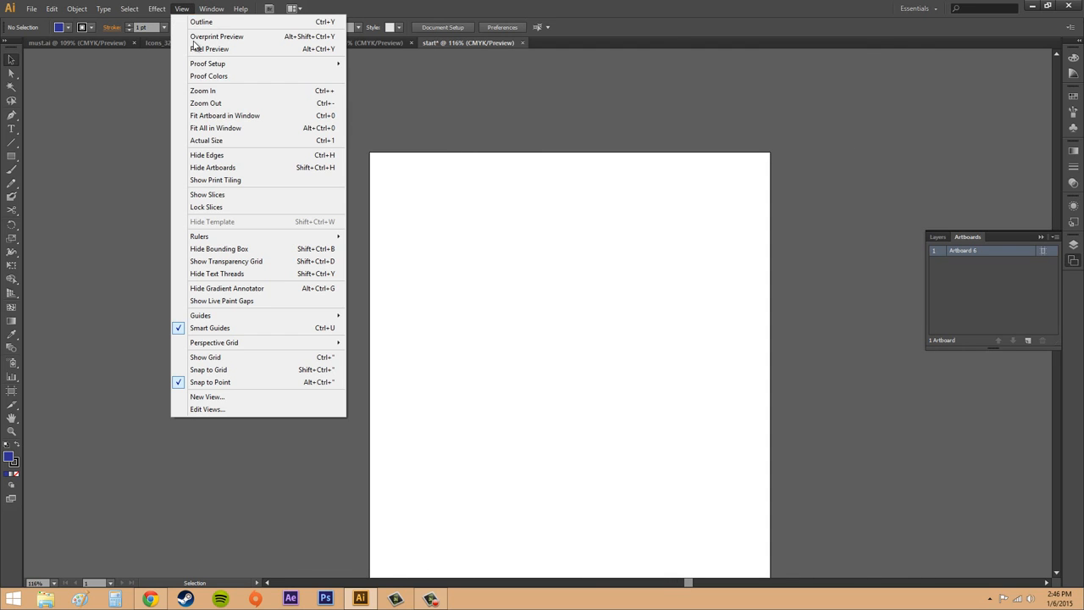
{"action": "left_click", "coordinate": [213, 127]}
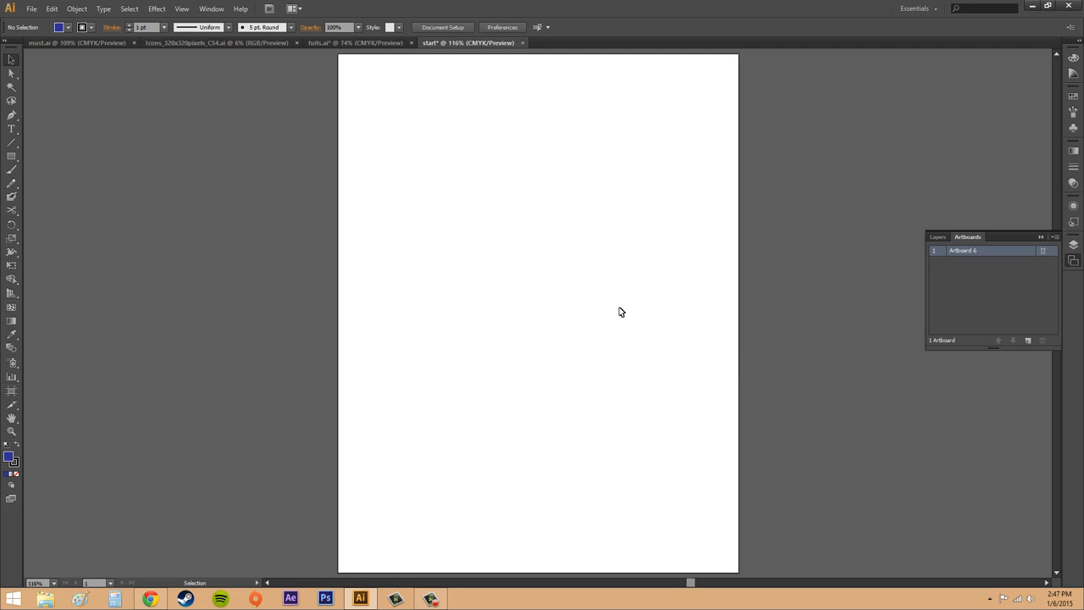
{"action": "left_click", "coordinate": [179, 8]}
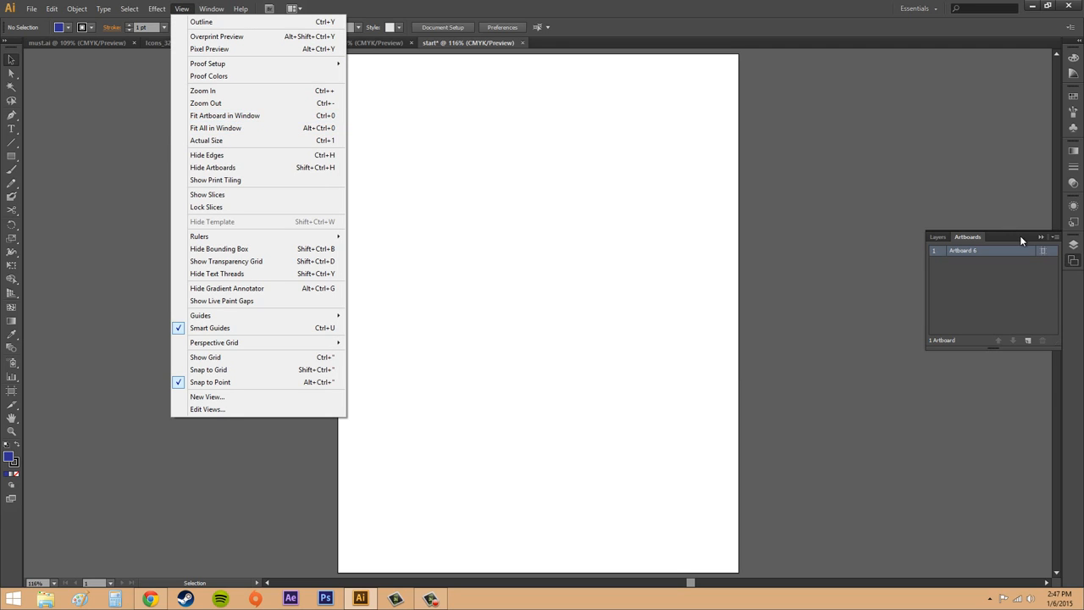
{"action": "left_click", "coordinate": [1039, 238]}
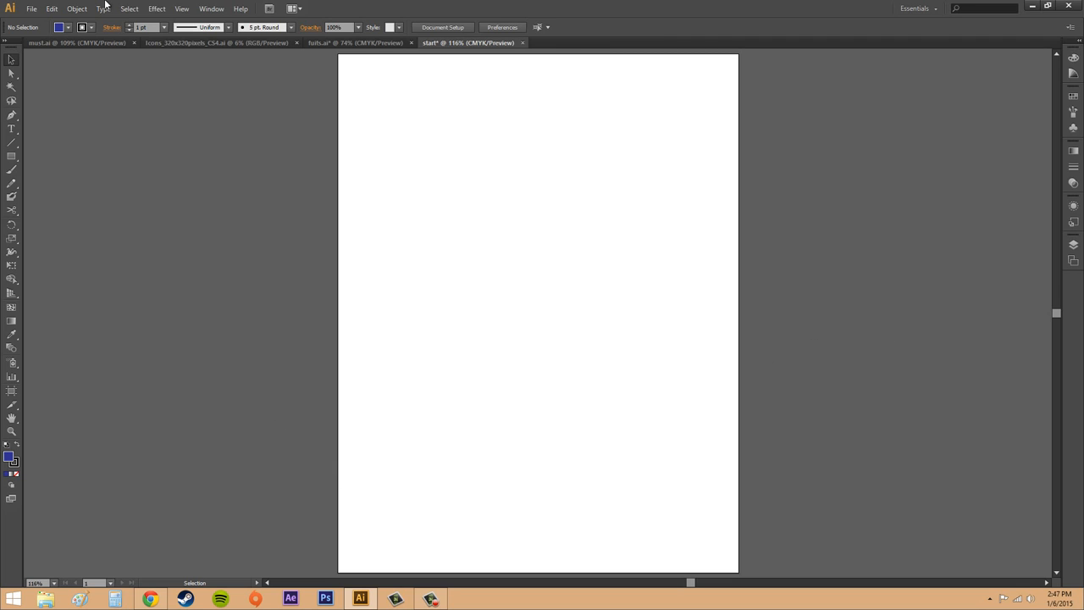
Draw three freehand artboards beside Artboard 6: two wide rectangles and a narrow upright one about 70 by 316 pt.
{"action": "left_click", "coordinate": [11, 391]}
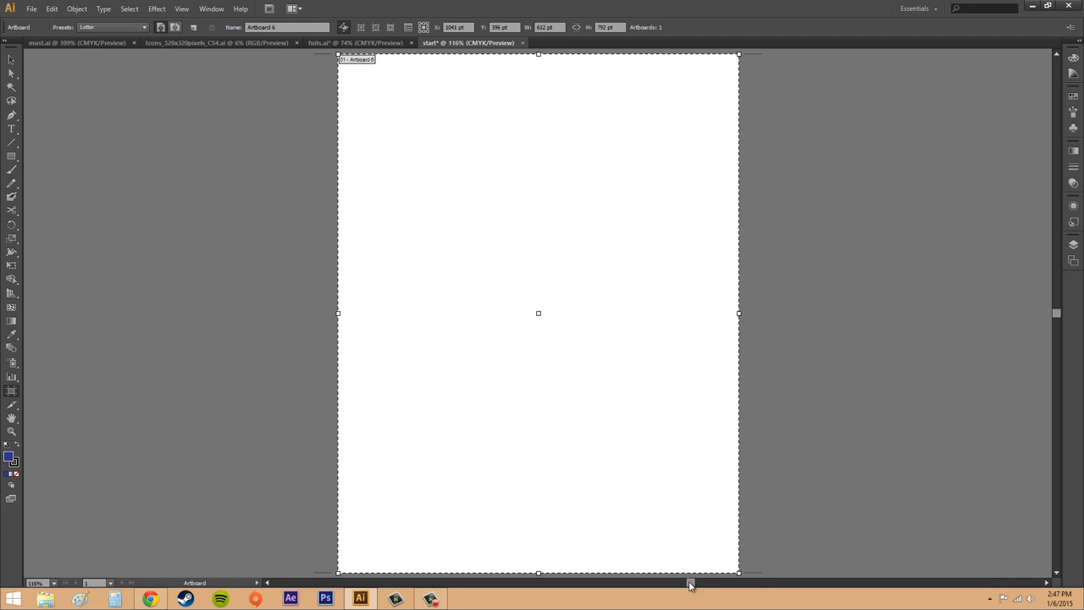
{"action": "left_click_drag", "start_coordinate": [706, 587], "coordinate": [732, 590]}
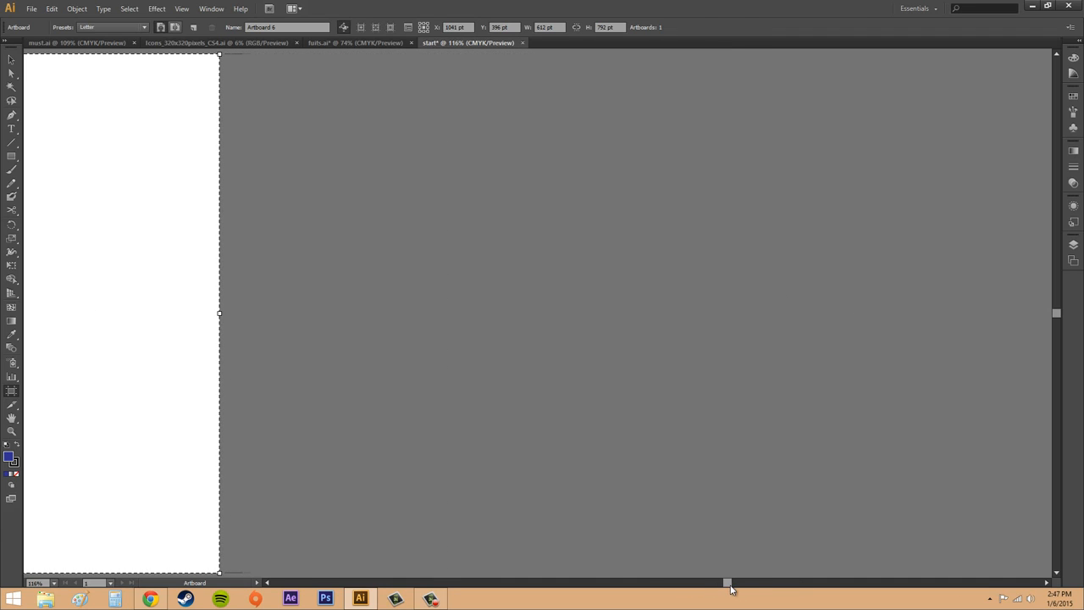
{"action": "left_click_drag", "start_coordinate": [329, 132], "coordinate": [551, 314]}
{"action": "left_click_drag", "start_coordinate": [667, 305], "coordinate": [904, 513]}
{"action": "left_click_drag", "start_coordinate": [984, 115], "coordinate": [986, 323]}
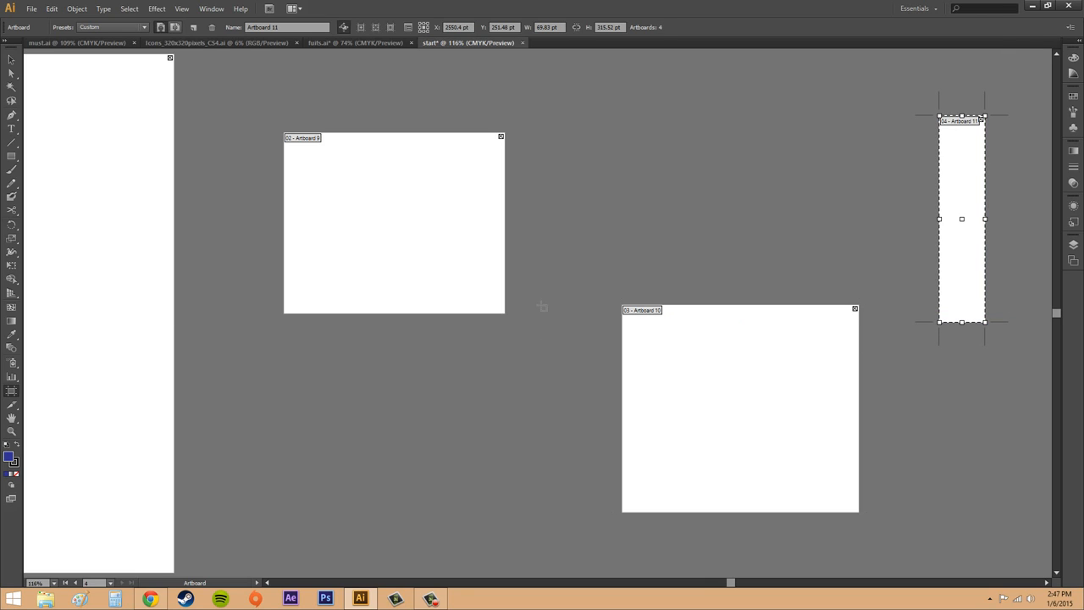
Fit all artboards in the window and delete the three freehand artboards, keeping only Artboard 6.
{"action": "left_click", "coordinate": [185, 8]}
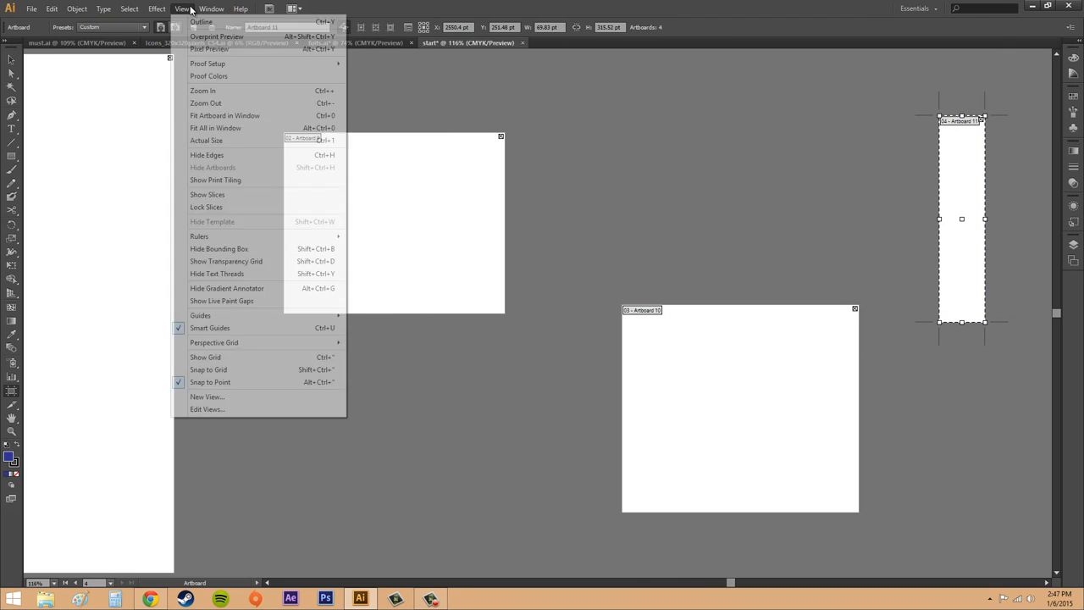
{"action": "left_click", "coordinate": [227, 128]}
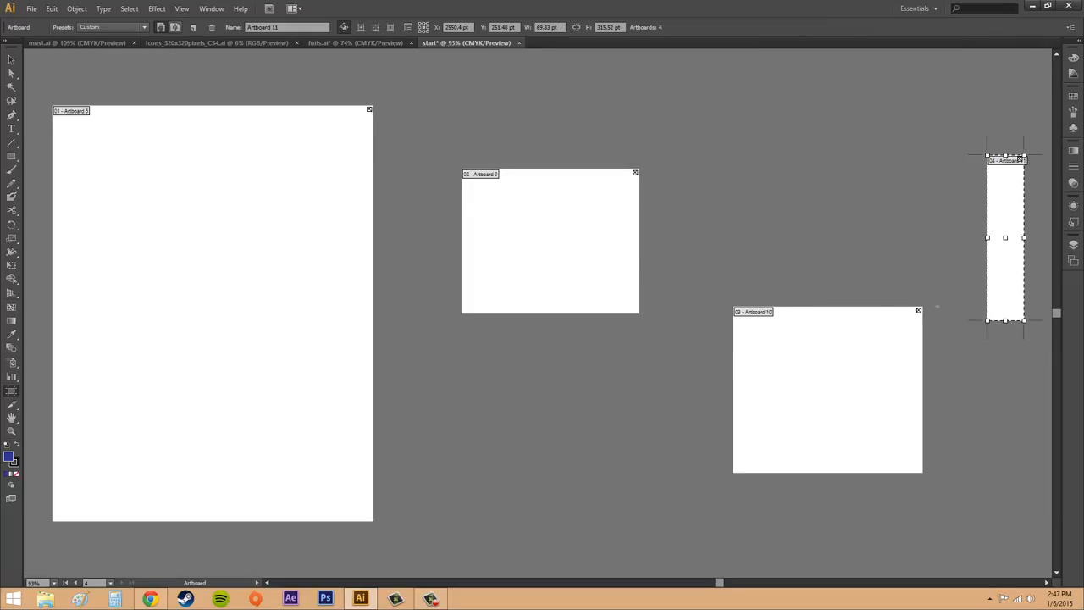
{"action": "left_click", "coordinate": [919, 312]}
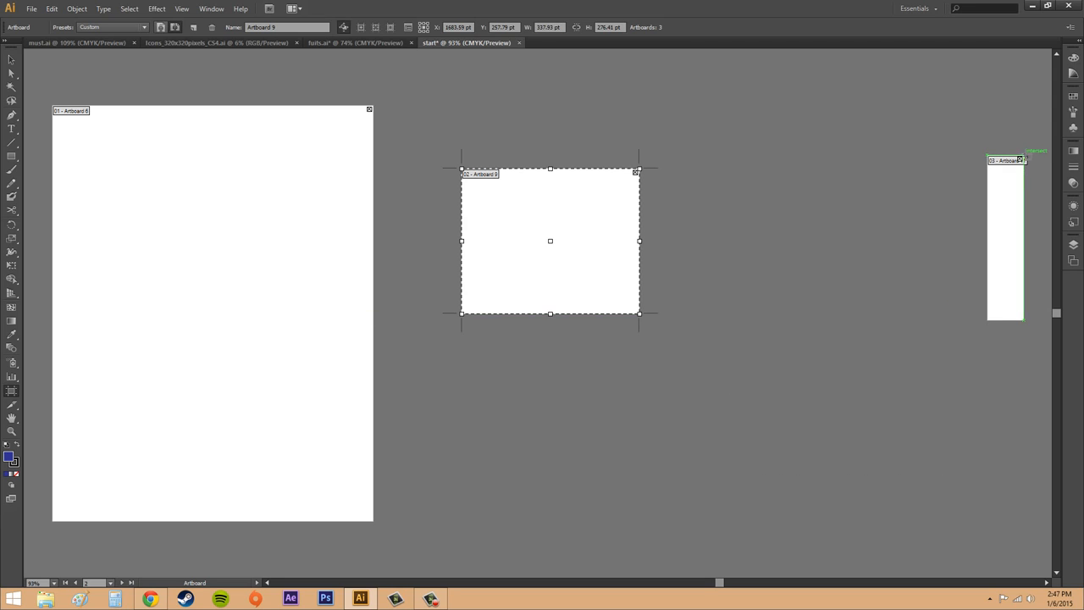
{"action": "left_click", "coordinate": [1019, 162]}
{"action": "left_click", "coordinate": [1023, 160]}
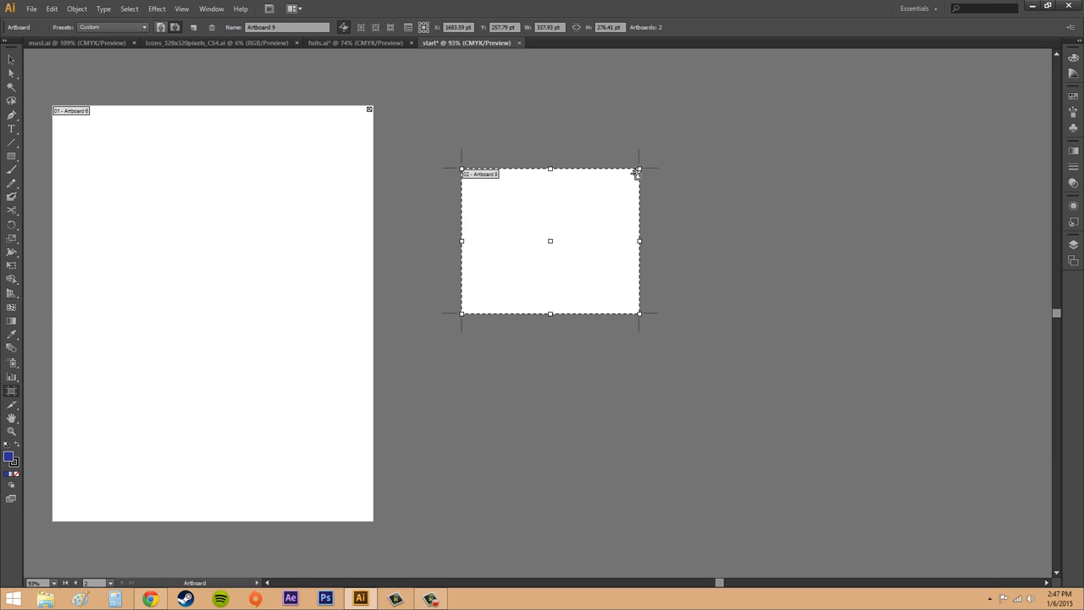
{"action": "left_click", "coordinate": [636, 173]}
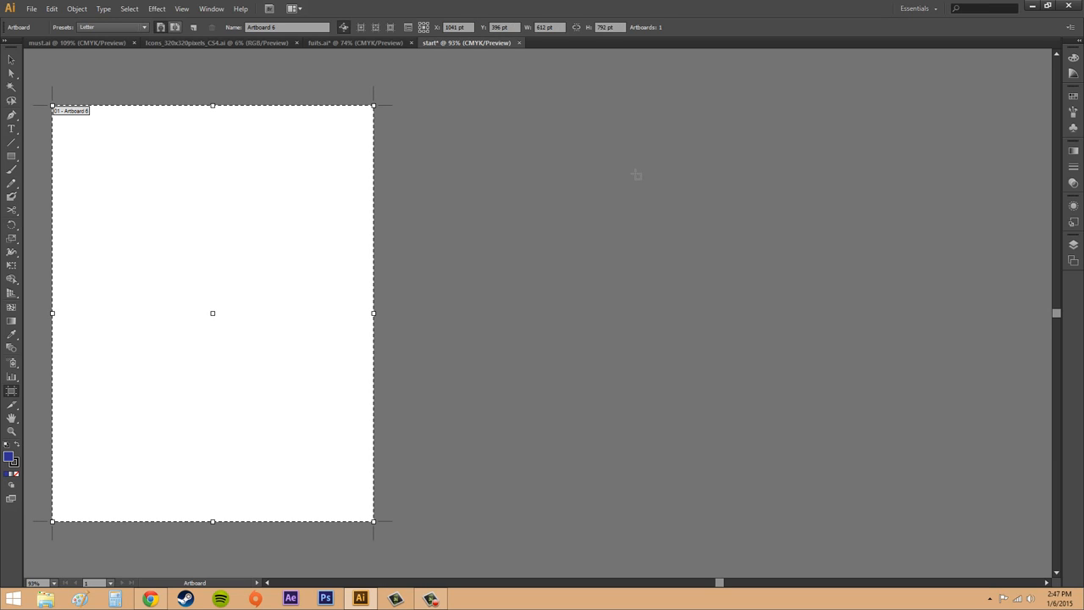